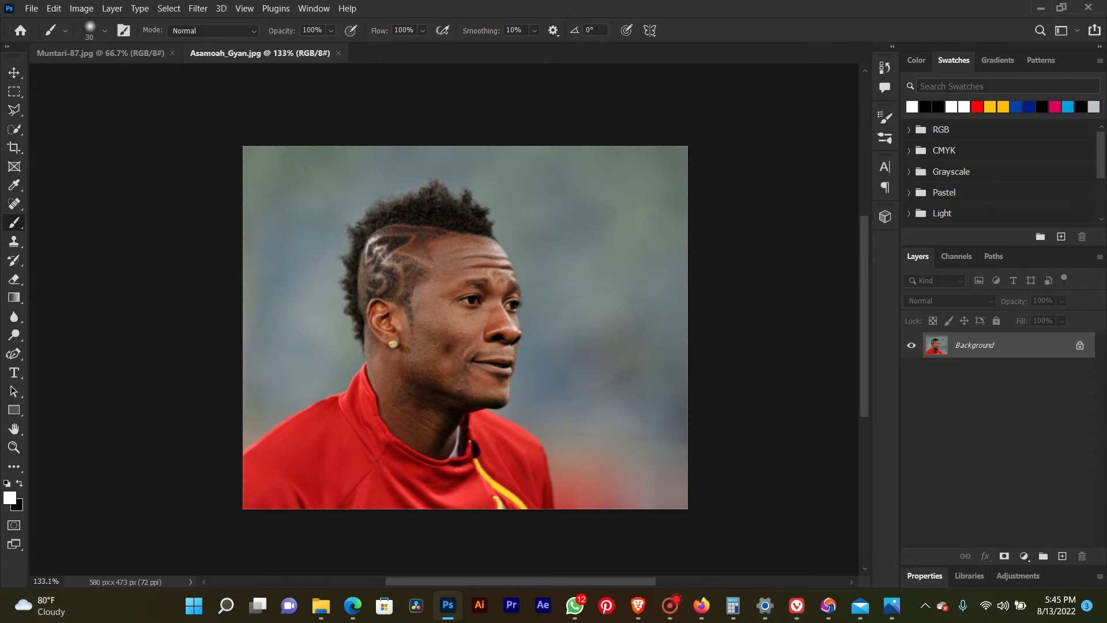
# - Switch to the Muntari-87.jpg jersey photo and look it over before returning to Gyan
pyautogui.hotkey('ctrl', 'Tab')
pyautogui.scroll(-3, 550, 317)
pyautogui.scroll(1, 550, 317)
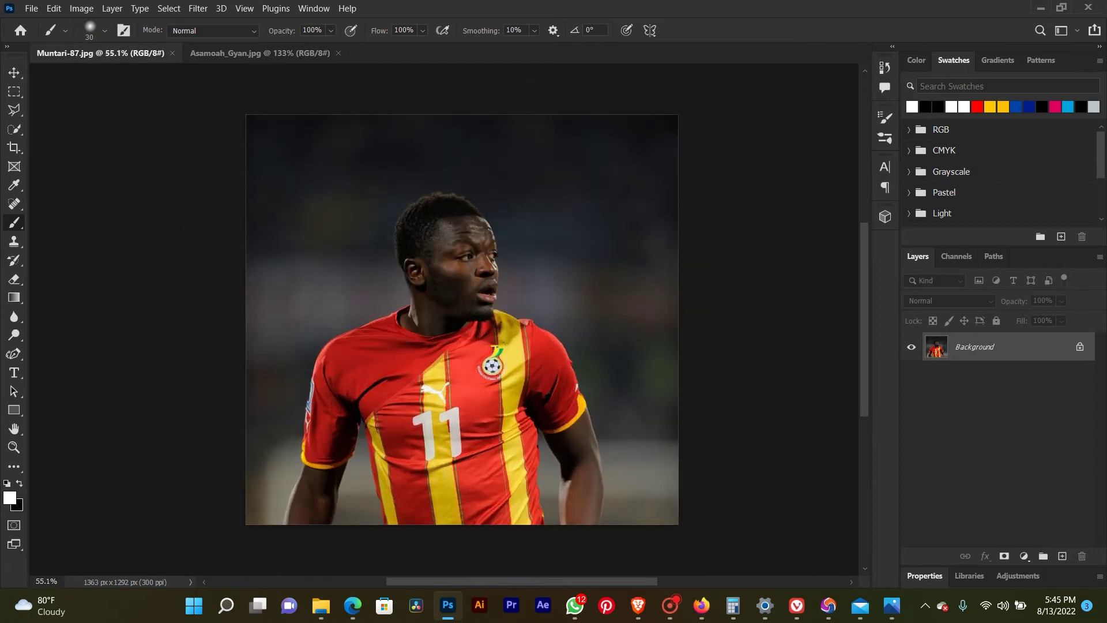
pyautogui.click(269, 54)
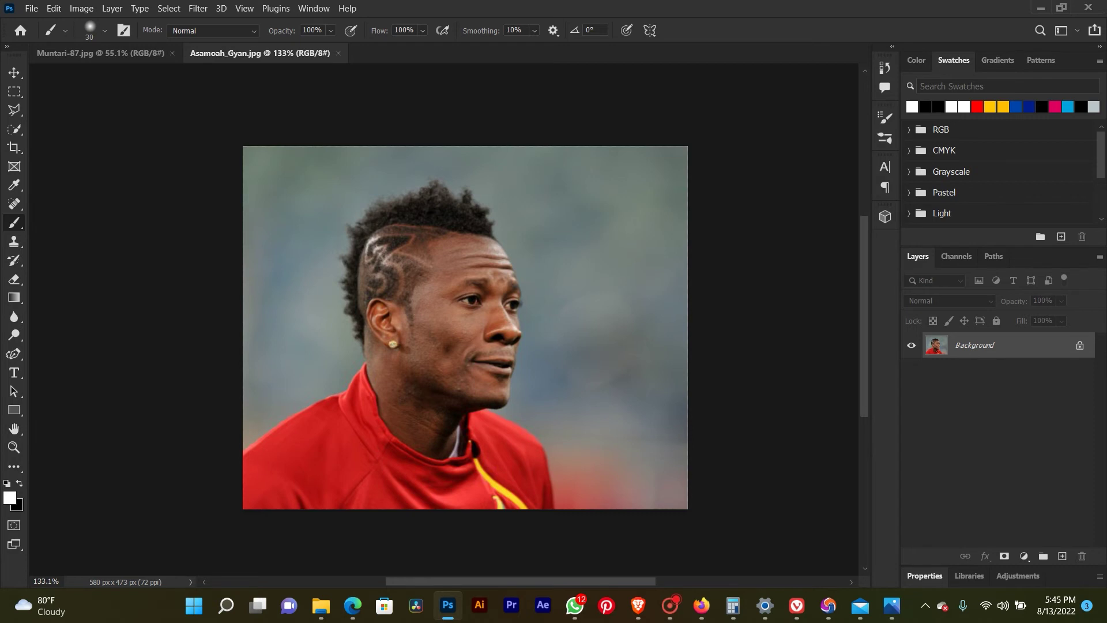
# - Zoom in on Gyan's face in Asamoah_Gyan.jpg, then zoom back out
pyautogui.scroll(2, 450, 353)
pyautogui.scroll(2, 450, 352)
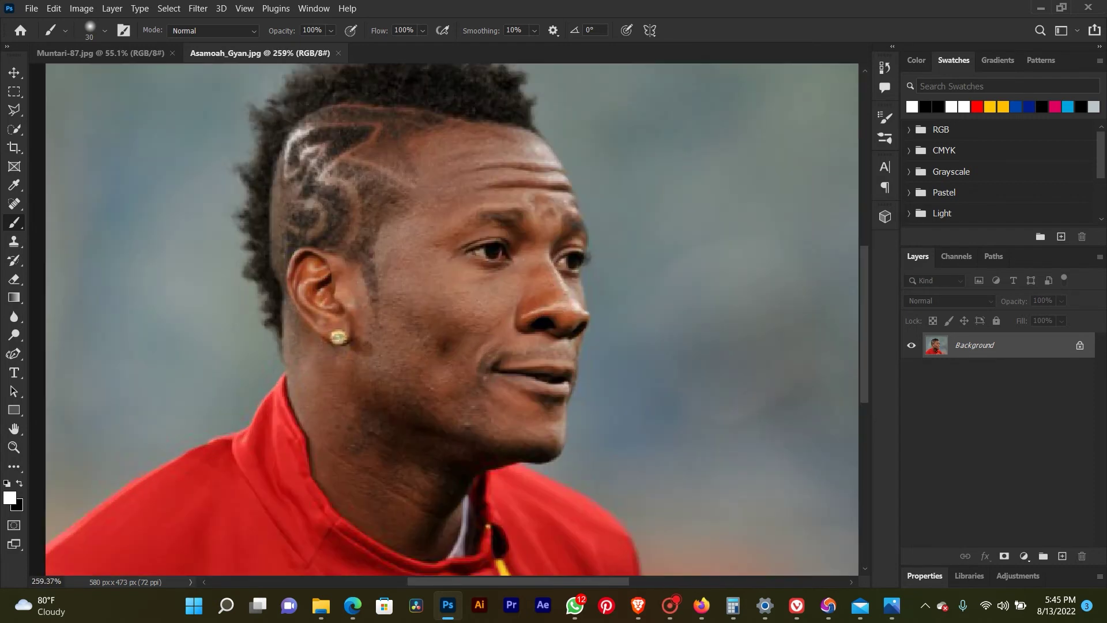
pyautogui.moveTo(425, 355); pyautogui.dragTo(412, 356)
pyautogui.scroll(-1, 473, 380)
pyautogui.scroll(-1, 473, 381)
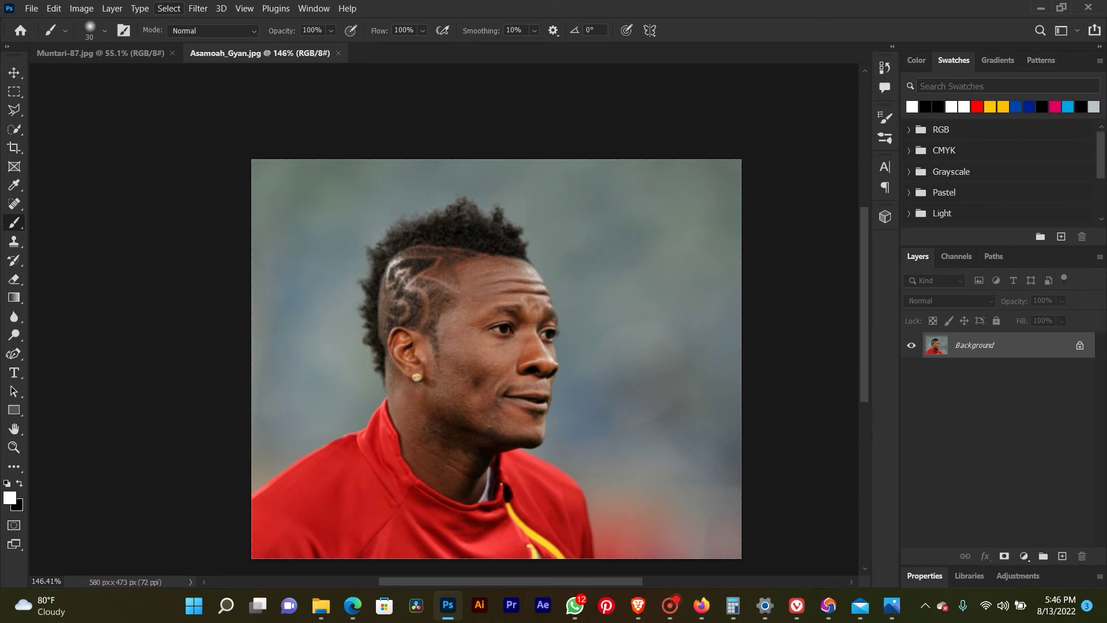
pyautogui.click(169, 8)
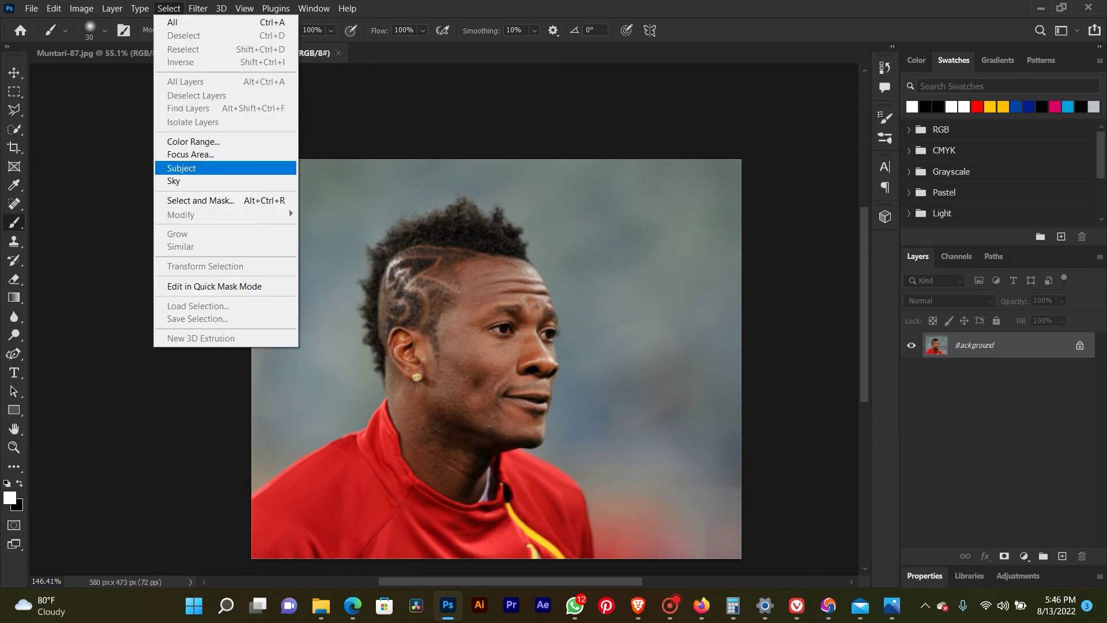
# - Auto-select Gyan with Select > Subject and zoom in on the jaw
pyautogui.click(181, 168)
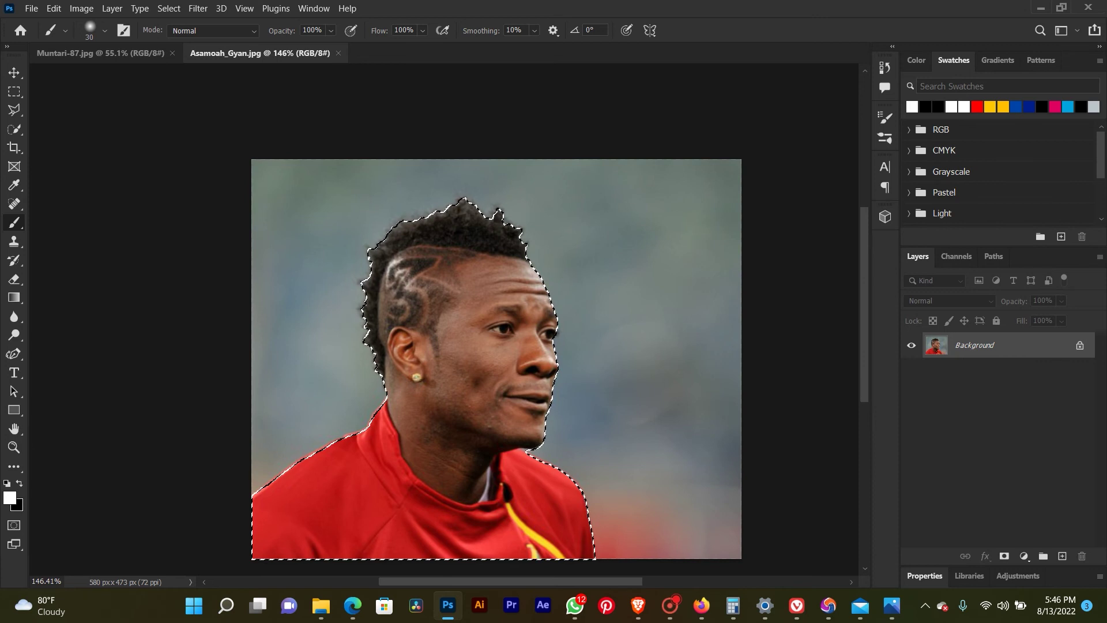
pyautogui.scroll(3, 531, 459)
pyautogui.scroll(2, 469, 473)
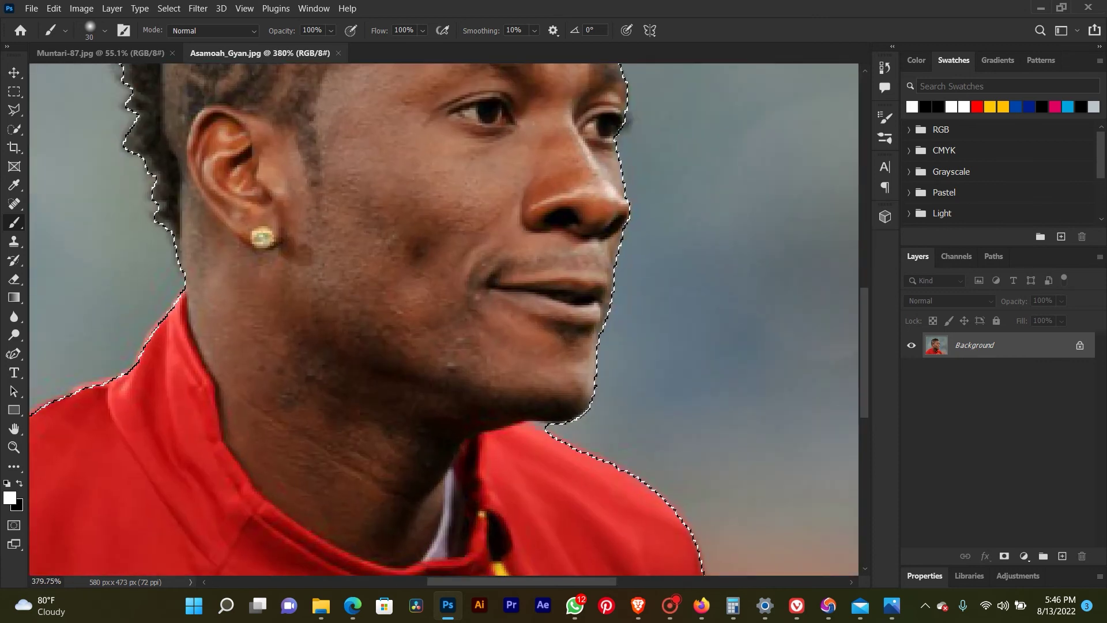
pyautogui.click(14, 129)
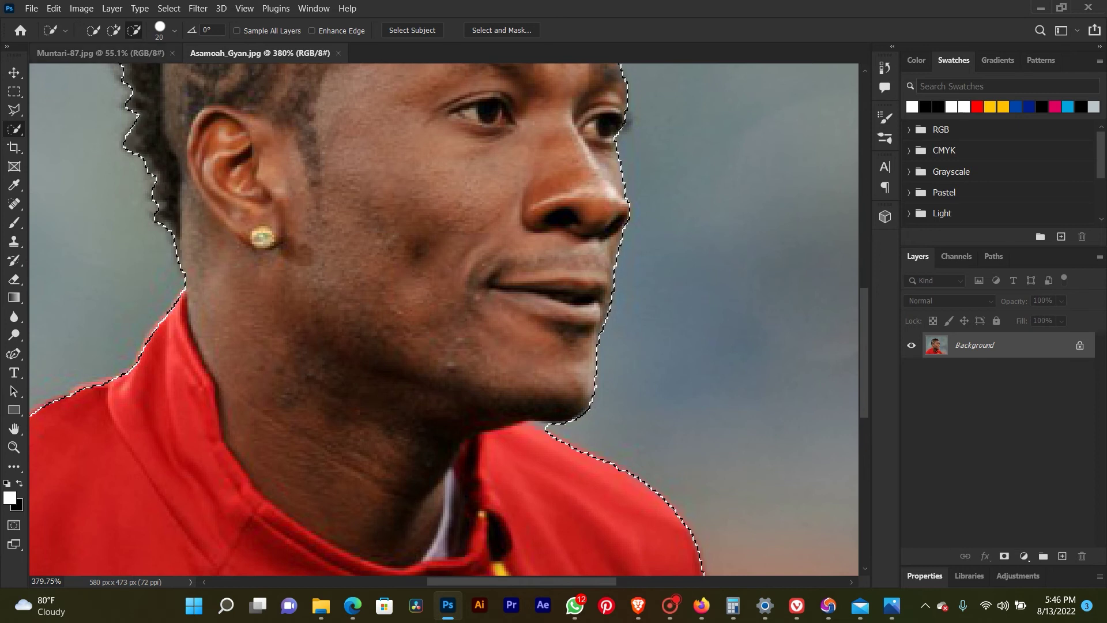
# - Shrink the selection brush and refine the selection edge around the chin and collar
pyautogui.press('[')
pyautogui.press('[')
pyautogui.press('[')
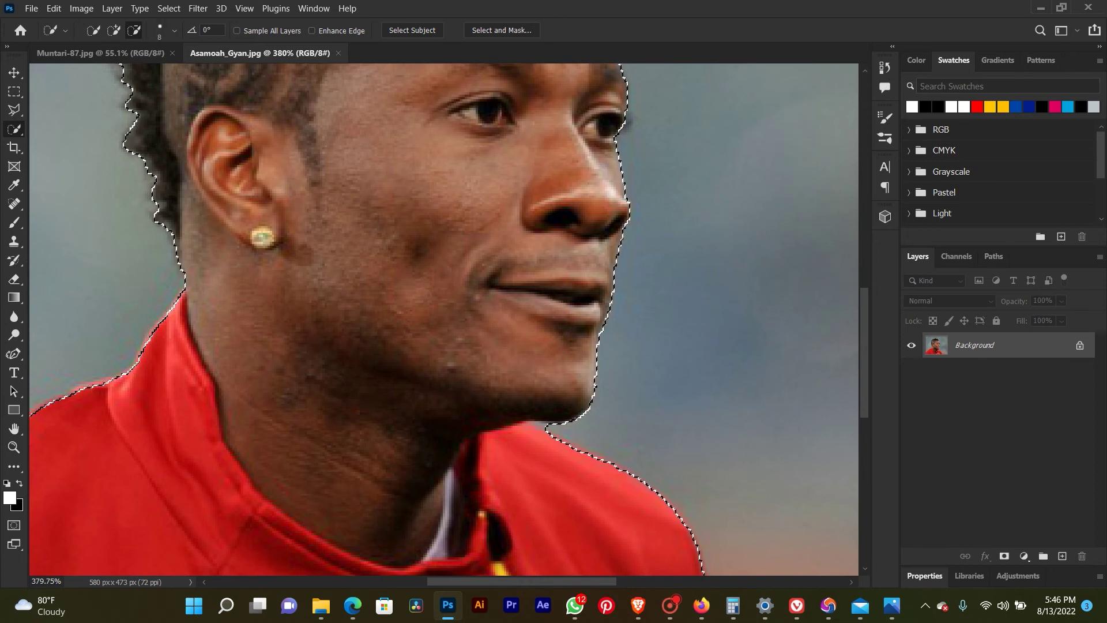
pyautogui.click(546, 428)
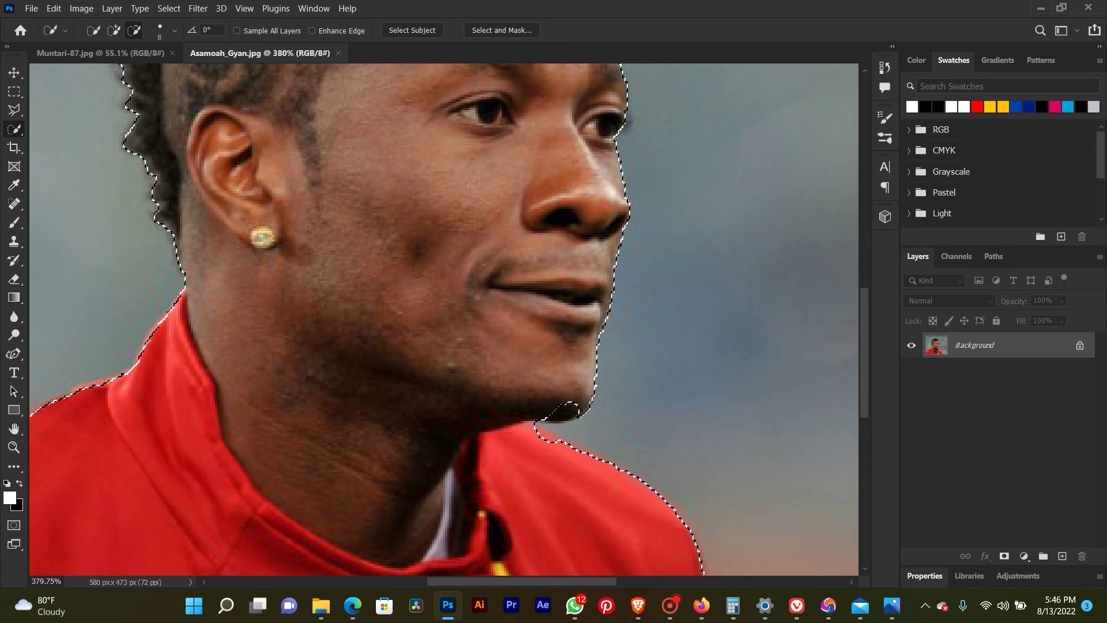
pyautogui.moveTo(536, 440); pyautogui.dragTo(542, 445)
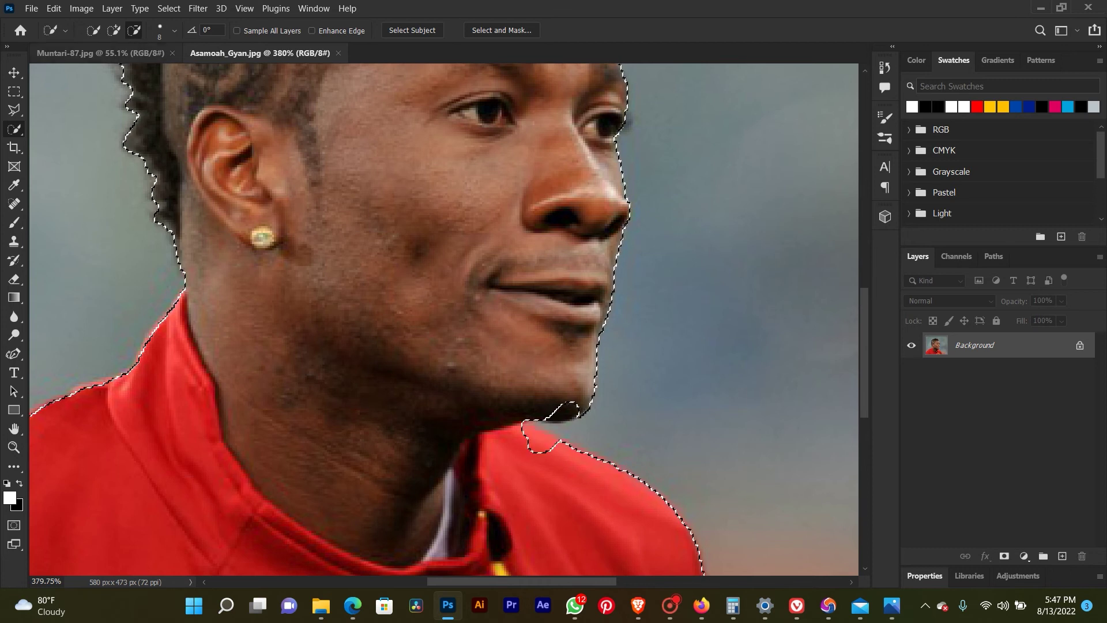
pyautogui.moveTo(536, 467); pyautogui.dragTo(542, 457)
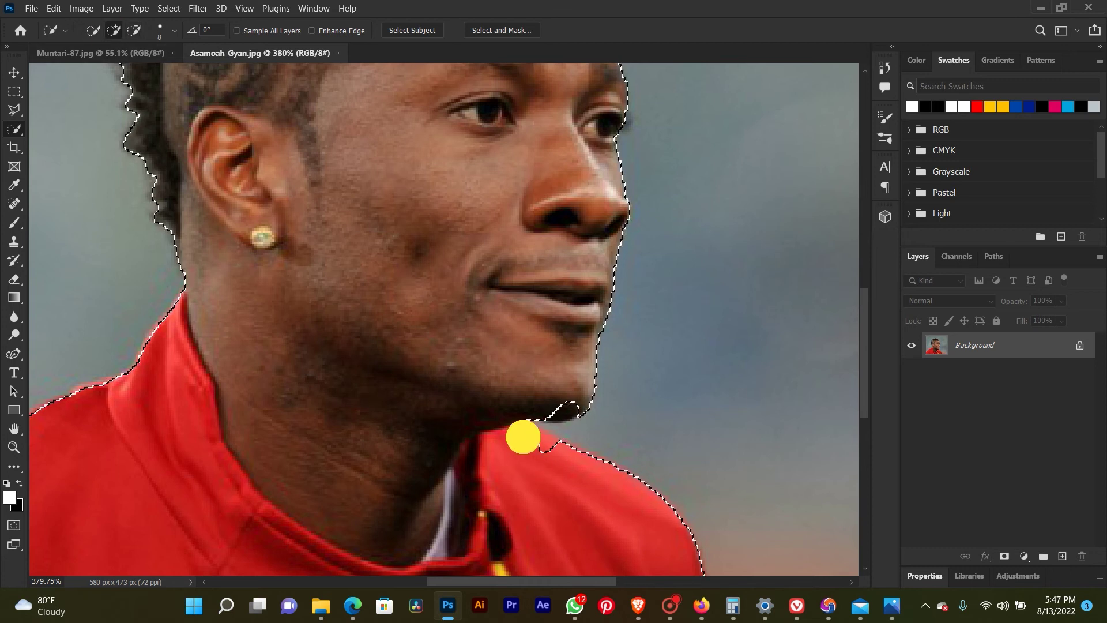
pyautogui.moveTo(543, 457); pyautogui.dragTo(539, 443)
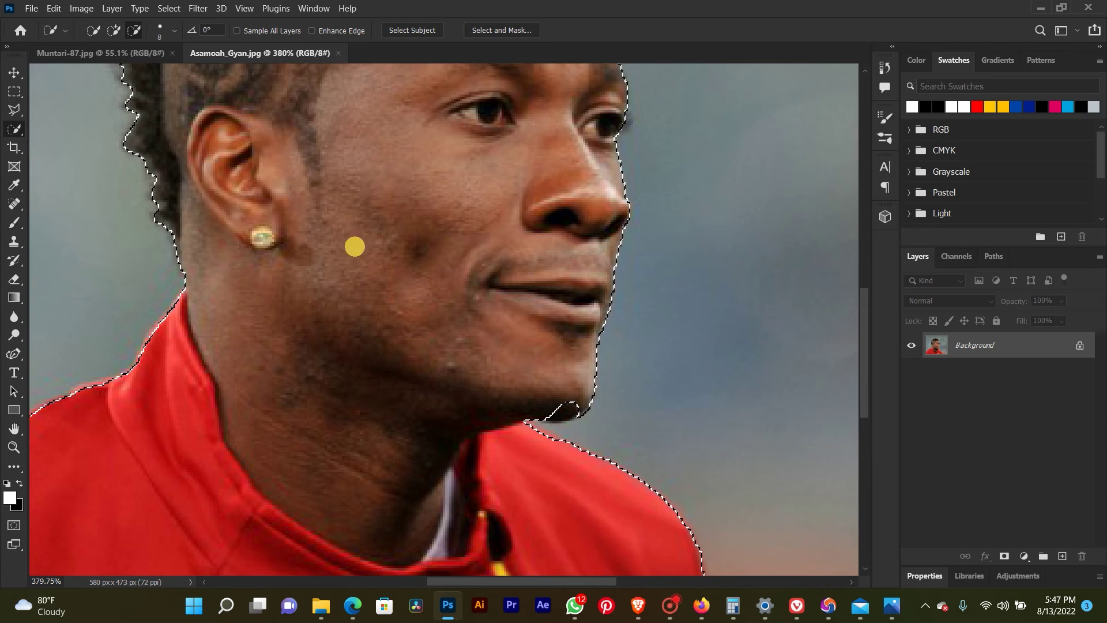
pyautogui.keyDown('alt'); pyautogui.click(557, 407); pyautogui.keyUp('alt')
pyautogui.click(284, 130)
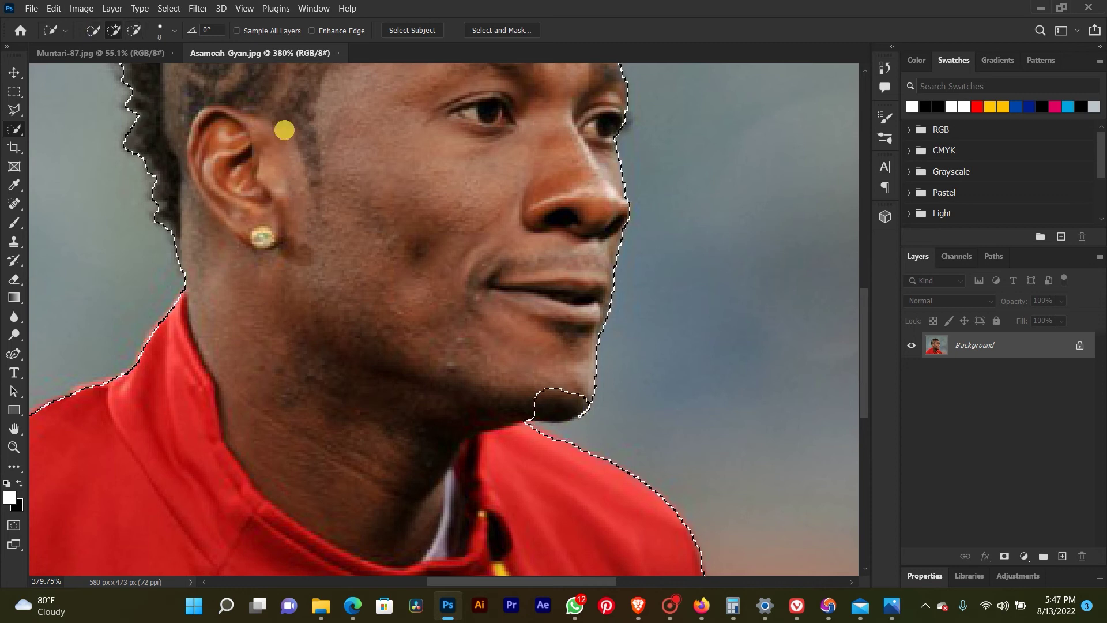
pyautogui.moveTo(552, 397)
pyautogui.mouseDown()
pyautogui.moveTo(573, 395)
pyautogui.moveTo(529, 404)
pyautogui.moveTo(568, 410)
pyautogui.mouseUp()
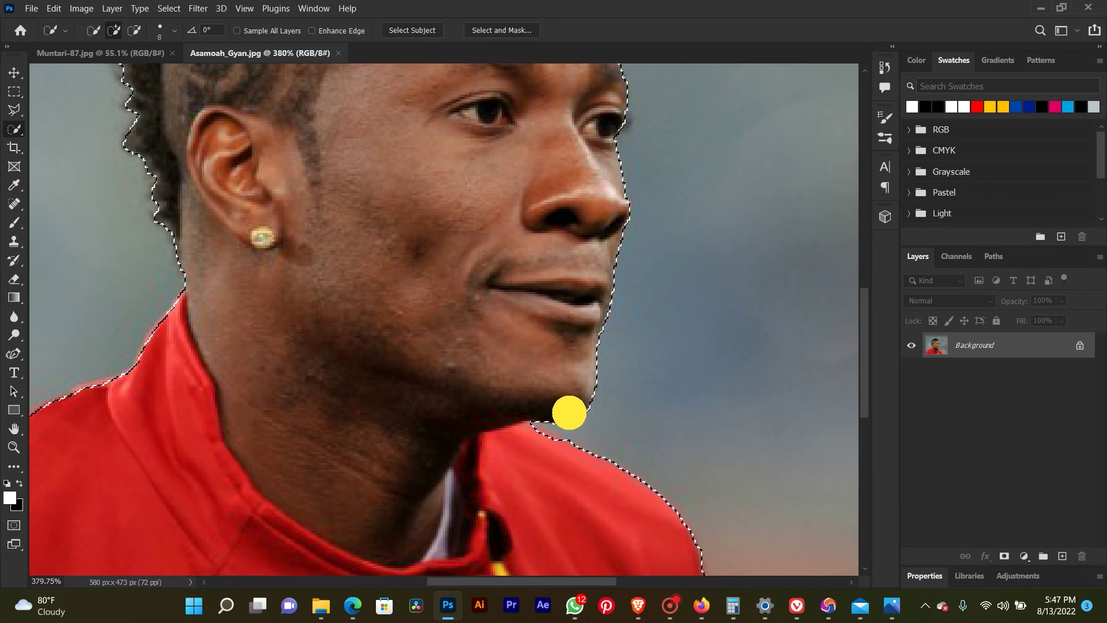
# - Subtract the red collar and shoulder from the selection, retracing the neck edge
pyautogui.hotkey('ctrl', '1')
pyautogui.moveTo(440, 354)
pyautogui.mouseDown()
pyautogui.moveTo(407, 425)
pyautogui.moveTo(465, 467)
pyautogui.mouseUp()
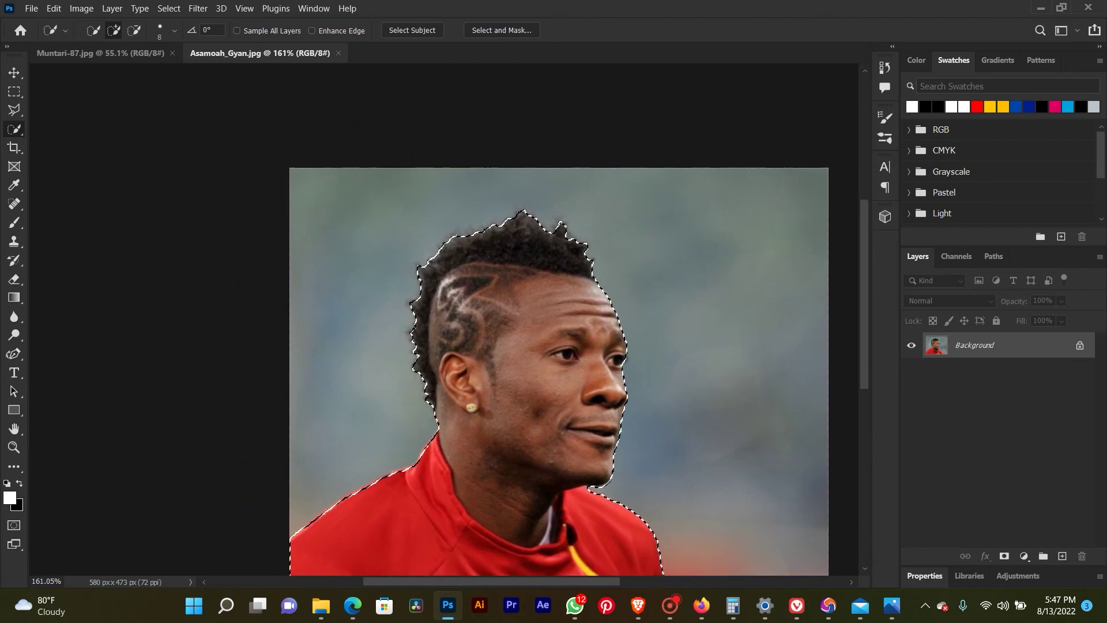
pyautogui.moveTo(445, 415); pyautogui.dragTo(324, 271)
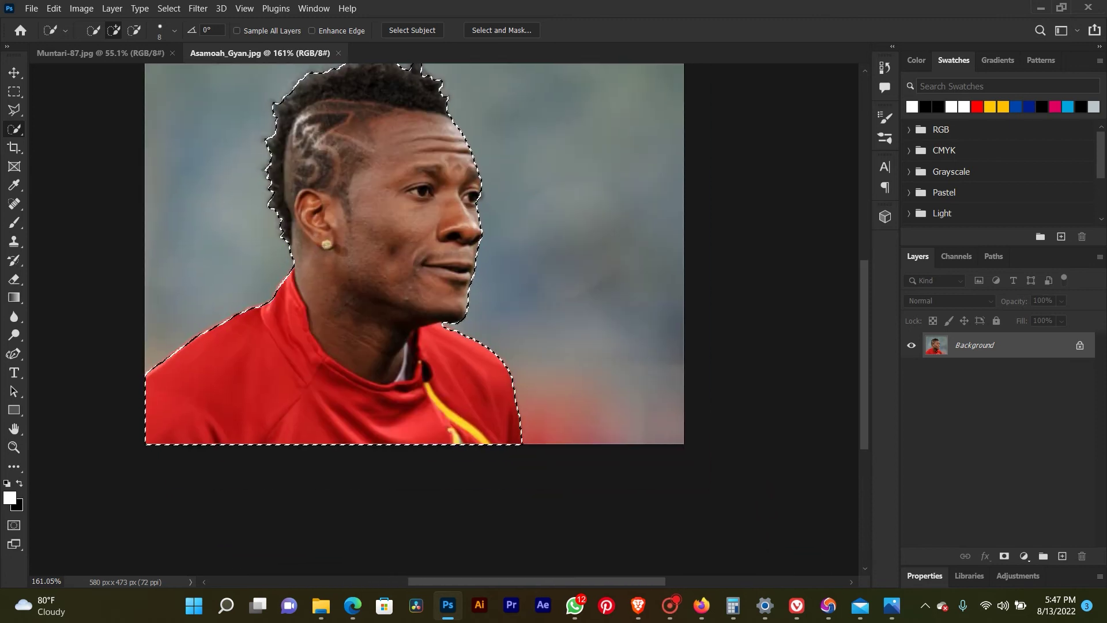
pyautogui.click(134, 30)
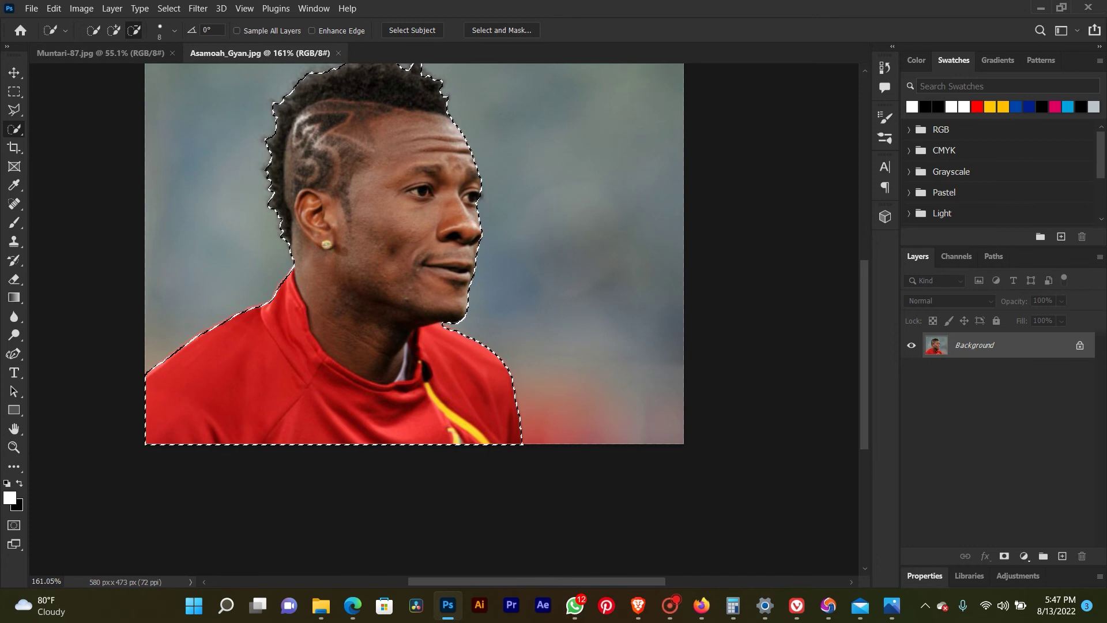
pyautogui.click(247, 382)
pyautogui.moveTo(248, 381); pyautogui.dragTo(509, 385)
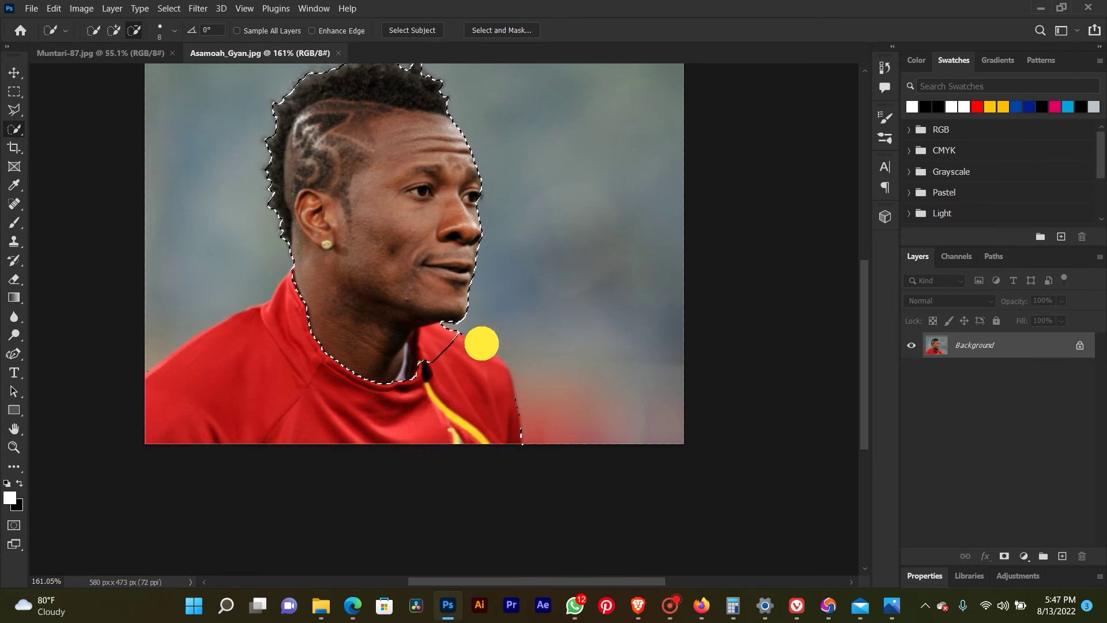
pyautogui.moveTo(509, 386)
pyautogui.mouseDown()
pyautogui.moveTo(434, 338)
pyautogui.moveTo(437, 323)
pyautogui.mouseUp()
pyautogui.moveTo(521, 444); pyautogui.dragTo(495, 396)
# - Tighten the neck edge, add the remaining collar area back, and recentre the photo
pyautogui.scroll(5, 441, 348)
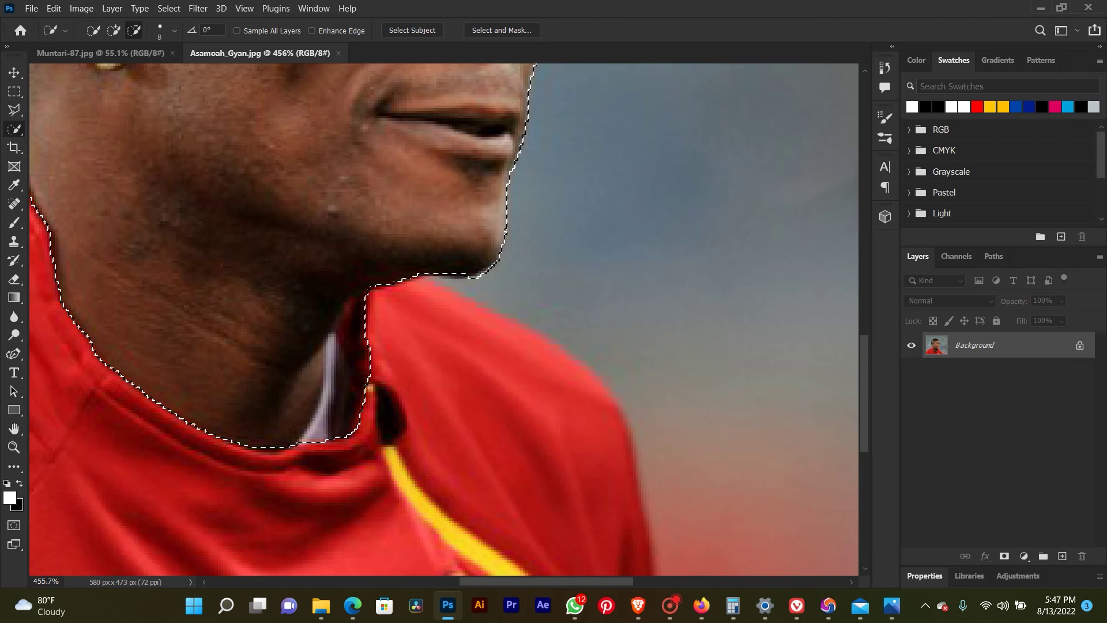
pyautogui.click(477, 289)
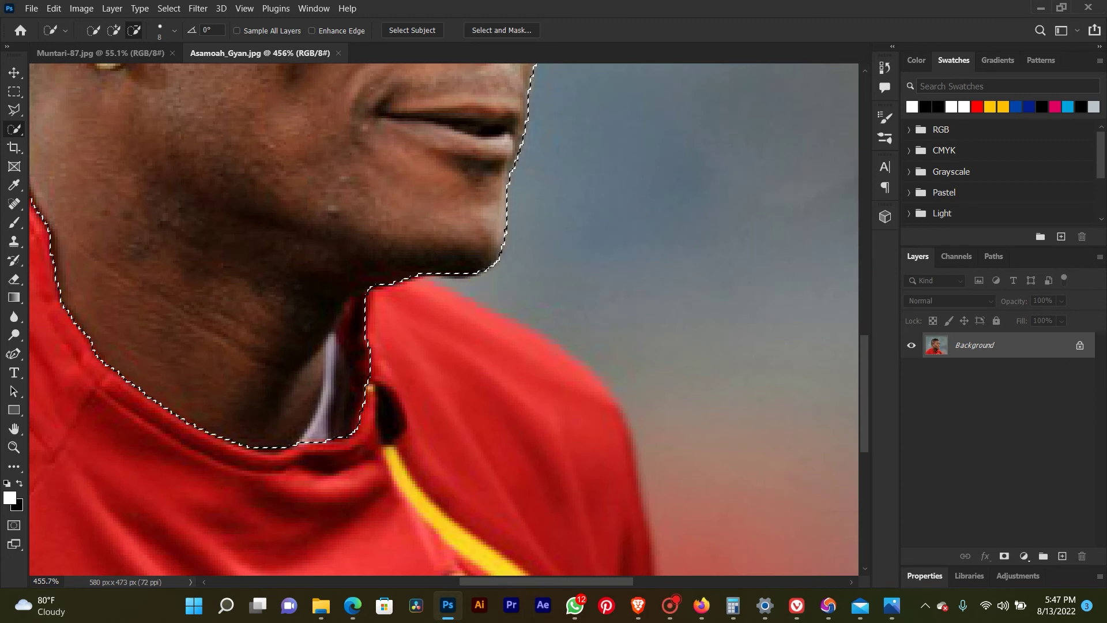
pyautogui.moveTo(361, 354); pyautogui.dragTo(317, 423)
pyautogui.moveTo(358, 363); pyautogui.dragTo(365, 326)
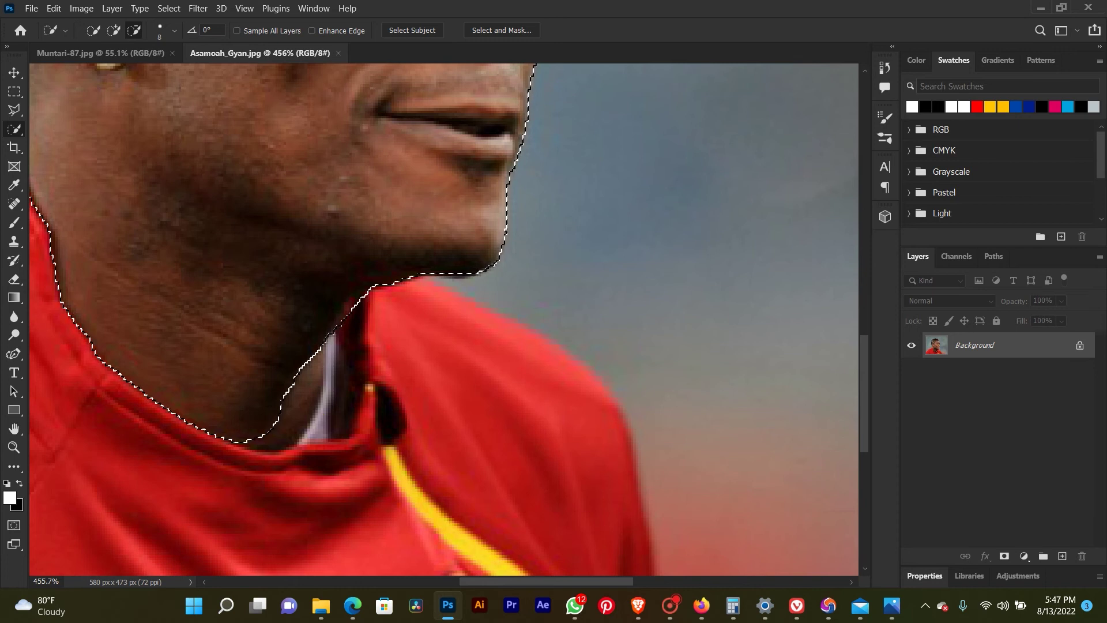
pyautogui.click(290, 362)
pyautogui.moveTo(290, 363)
pyautogui.mouseDown()
pyautogui.moveTo(277, 431)
pyautogui.moveTo(249, 433)
pyautogui.moveTo(306, 403)
pyautogui.mouseUp()
pyautogui.click(273, 377)
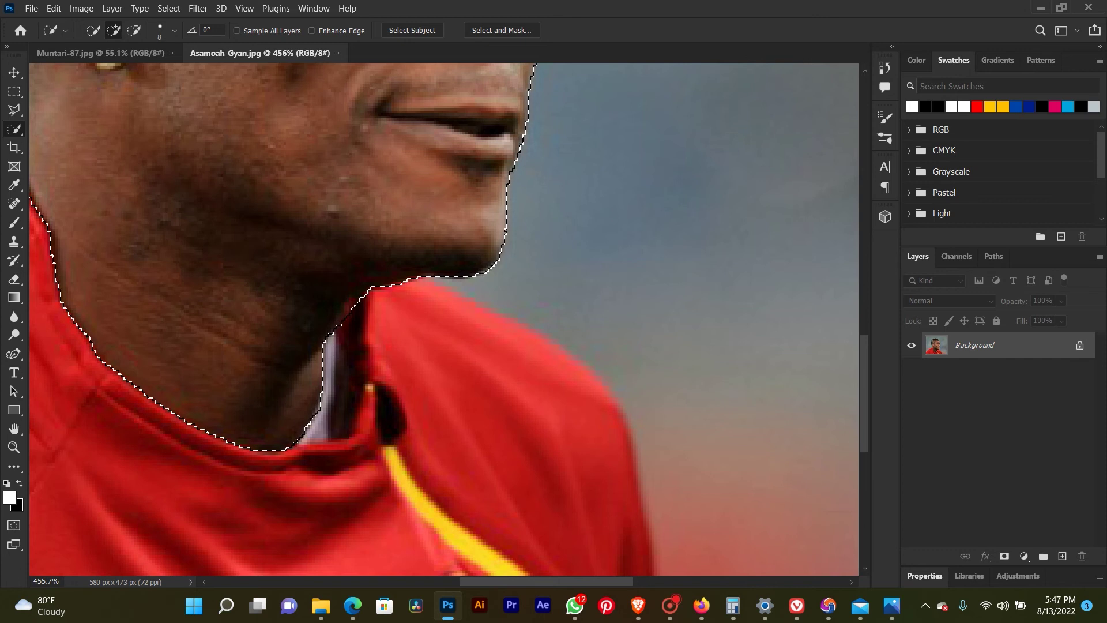
pyautogui.scroll(-3, 274, 377)
pyautogui.scroll(-3, 273, 377)
pyautogui.scroll(1, 273, 377)
pyautogui.moveTo(273, 377); pyautogui.dragTo(428, 458)
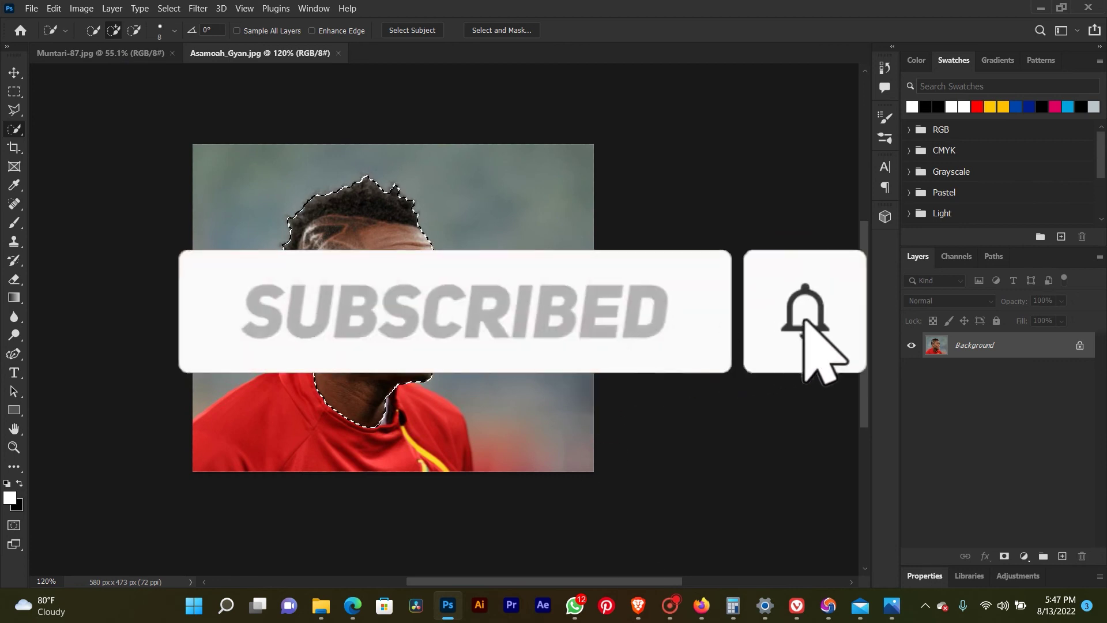
# - Unlock the Background layer, pass through Select and Mask, and copy the head to a new layer
pyautogui.click(1079, 345)
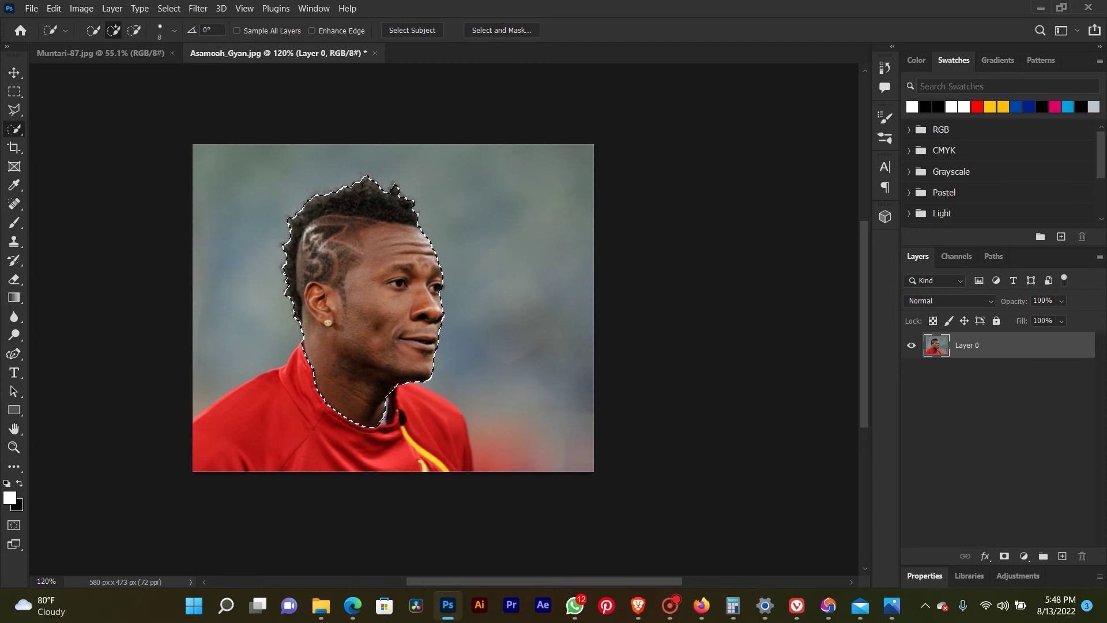
pyautogui.click(501, 30)
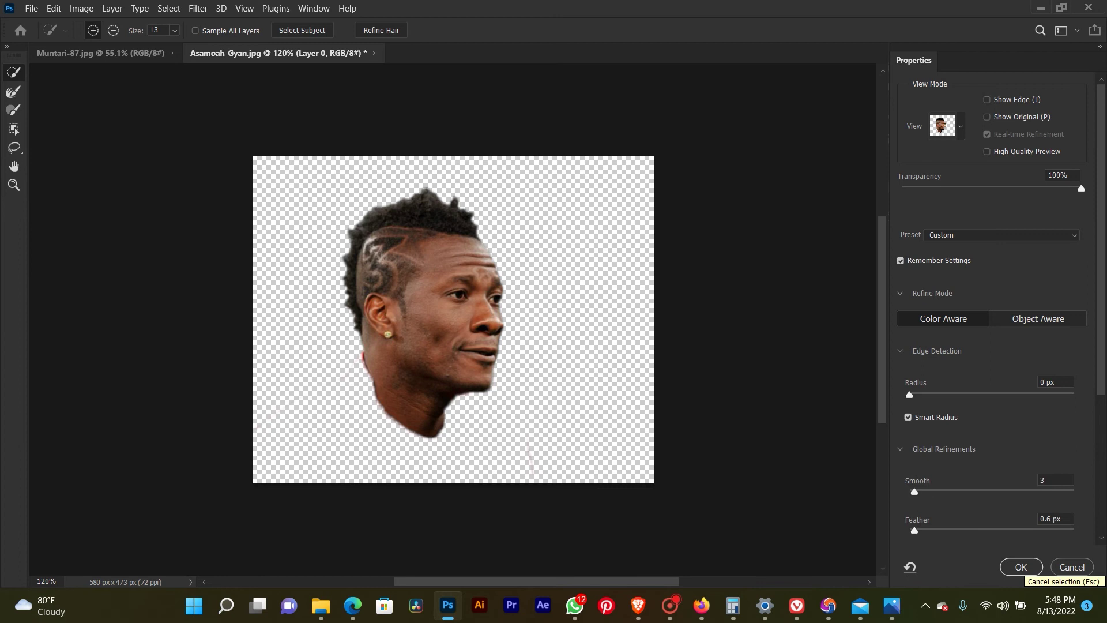
pyautogui.click(1072, 567)
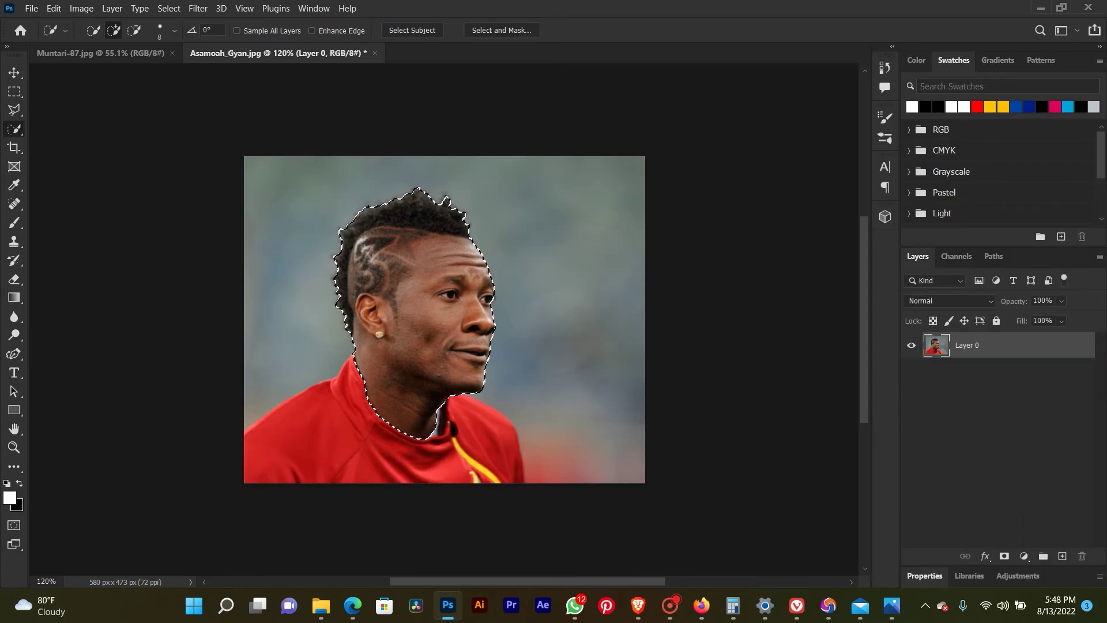
pyautogui.hotkey('ctrl', 'j')
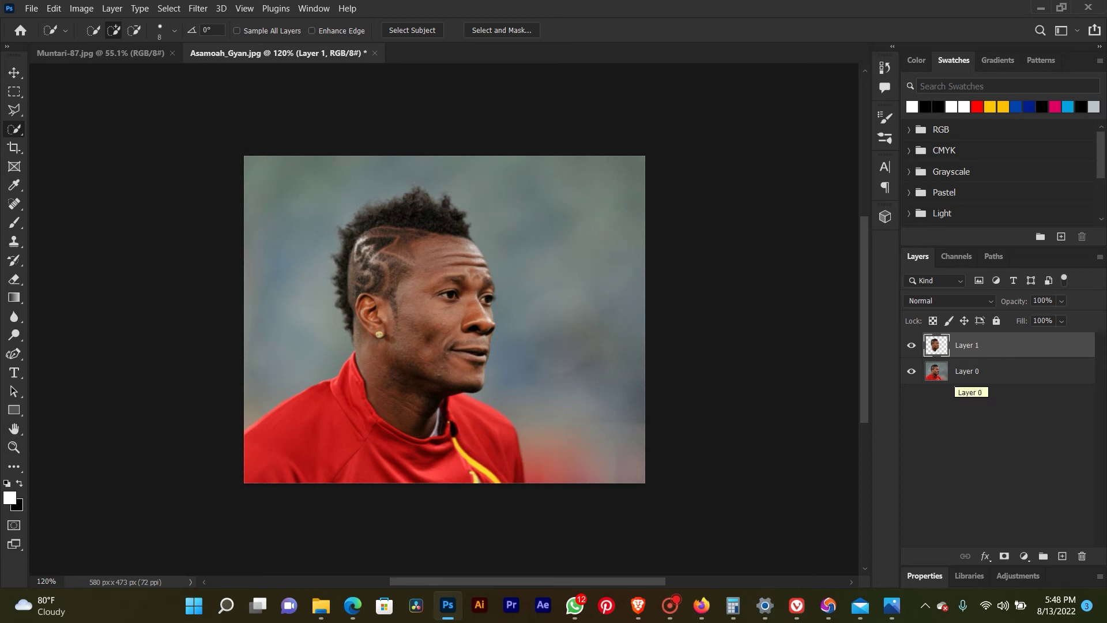
# - Hide the original Layer 0 so only the cut-out head is visible
pyautogui.click(911, 371)
pyautogui.click(962, 375)
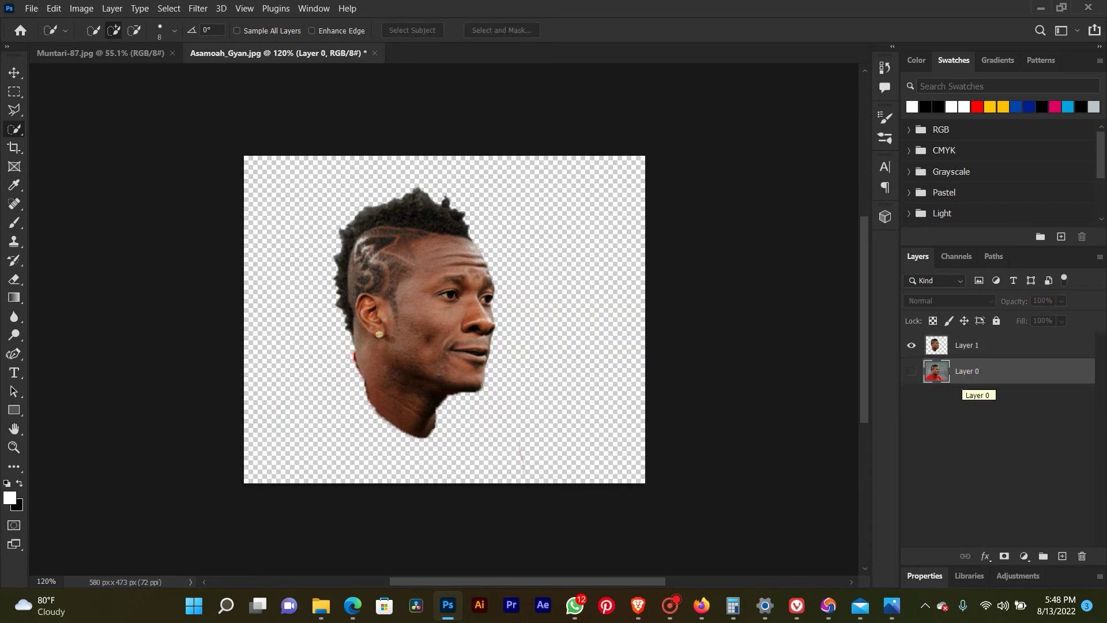
pyautogui.click(13, 72)
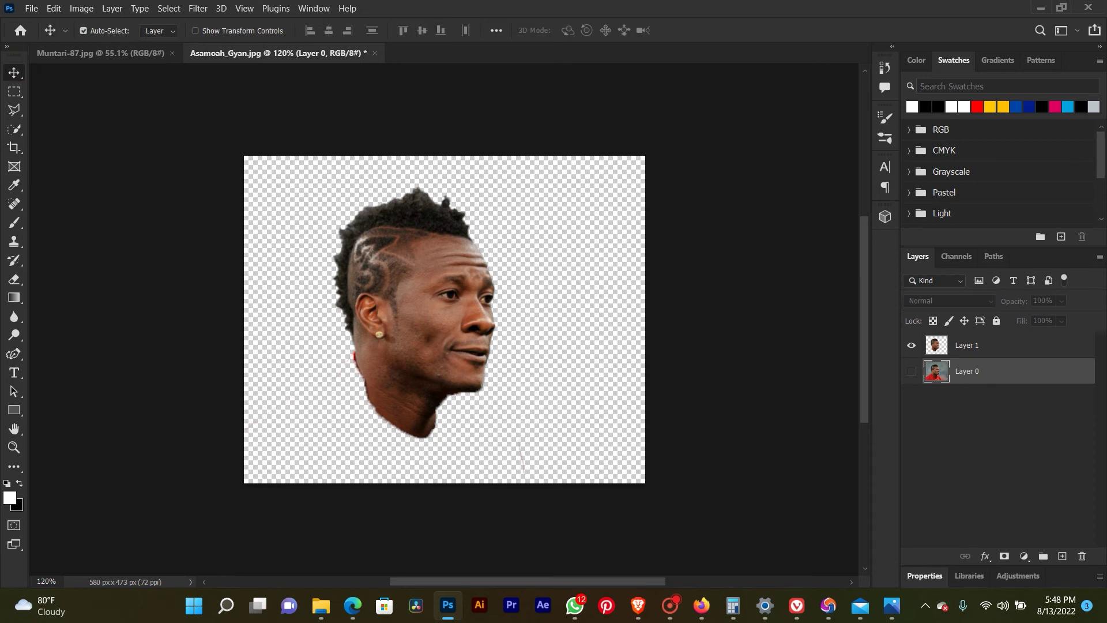
# - Drag the cut-out head into the Muntari photo and drop it over his face
pyautogui.moveTo(427, 313); pyautogui.dragTo(46, 52)
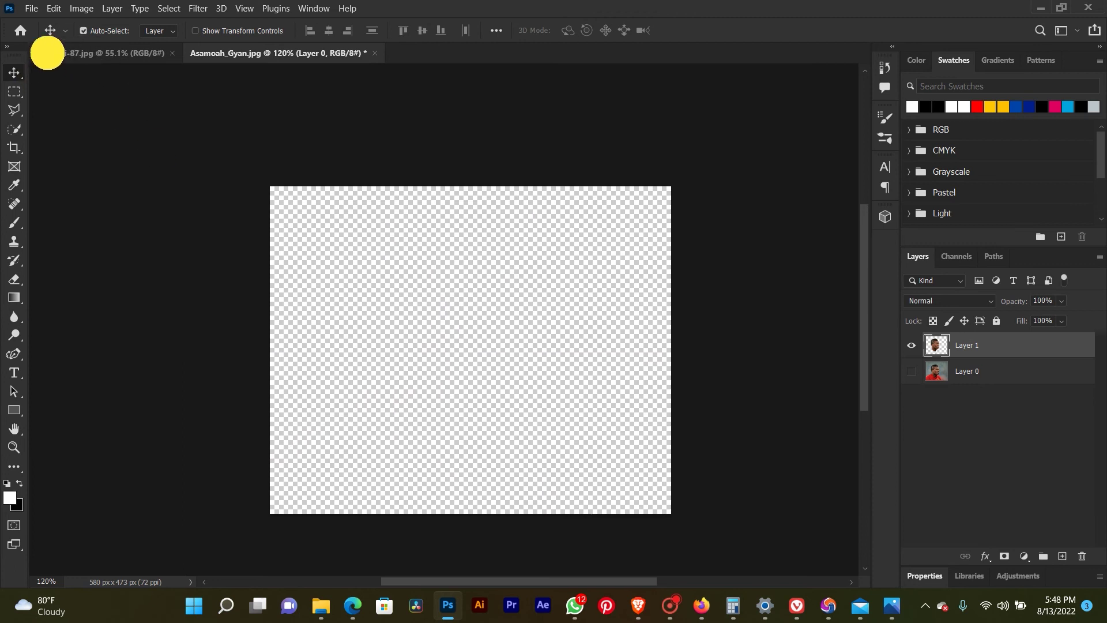
pyautogui.moveTo(47, 53); pyautogui.dragTo(444, 278)
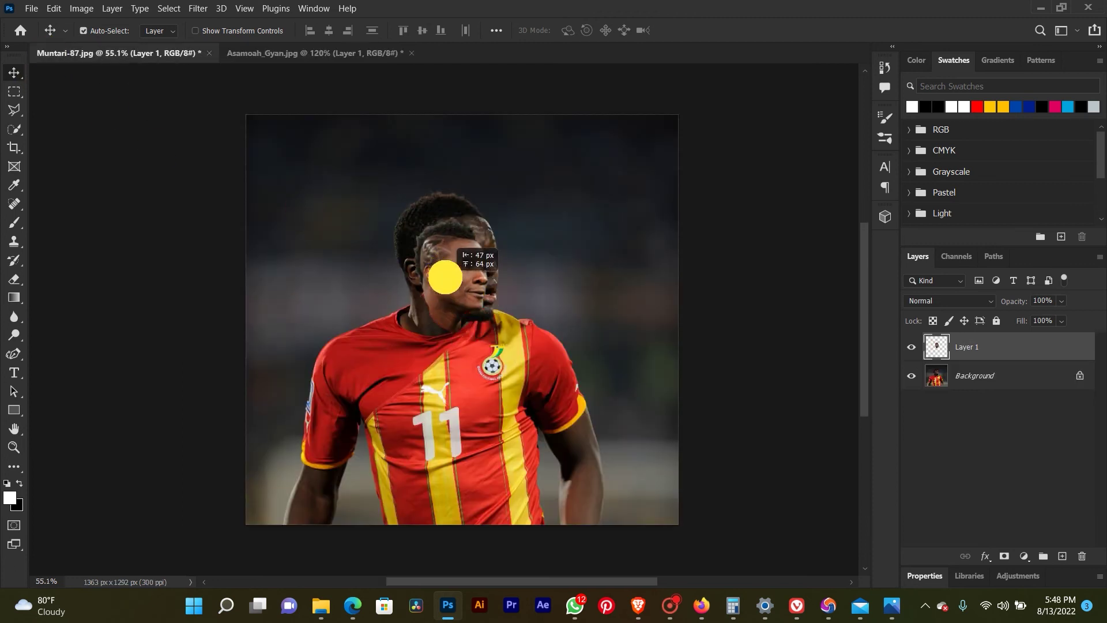
pyautogui.scroll(5, 444, 277)
pyautogui.scroll(-5, 427, 291)
# - Select the pasted head layer and start Free Transform on it
pyautogui.rightClick(456, 264)
pyautogui.click(479, 271)
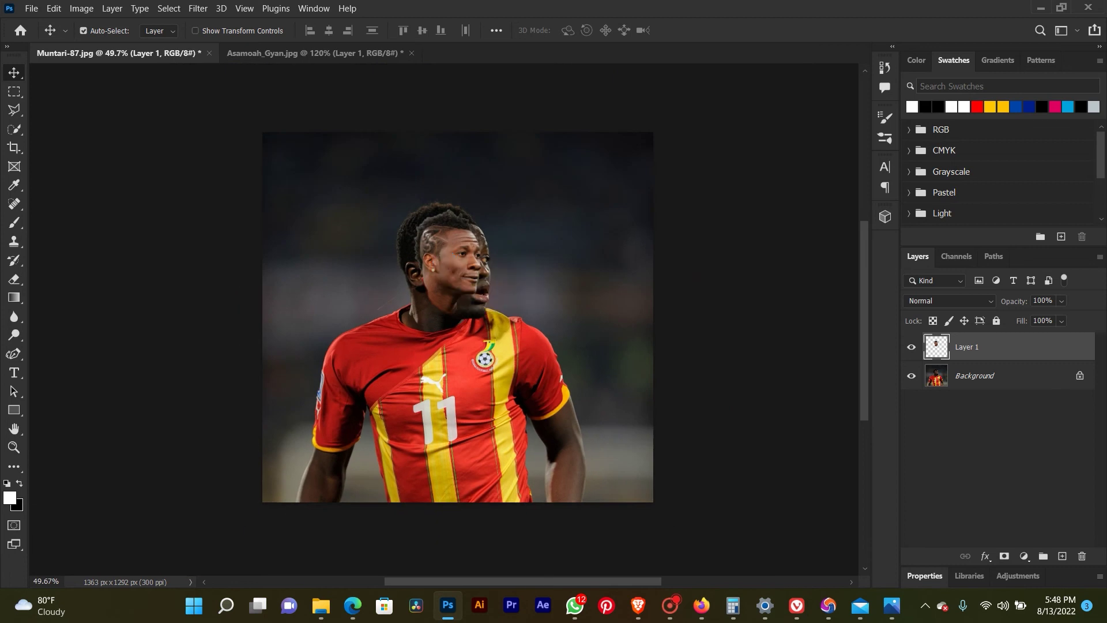
pyautogui.click(974, 376)
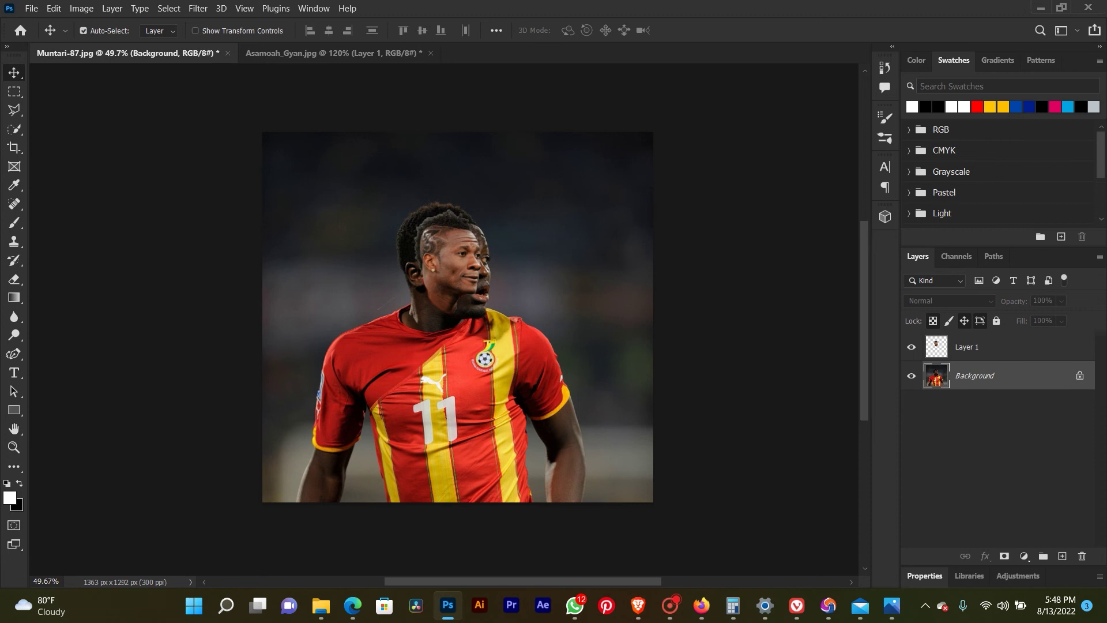
pyautogui.keyDown('ctrl'); pyautogui.click(472, 268); pyautogui.keyUp('ctrl')
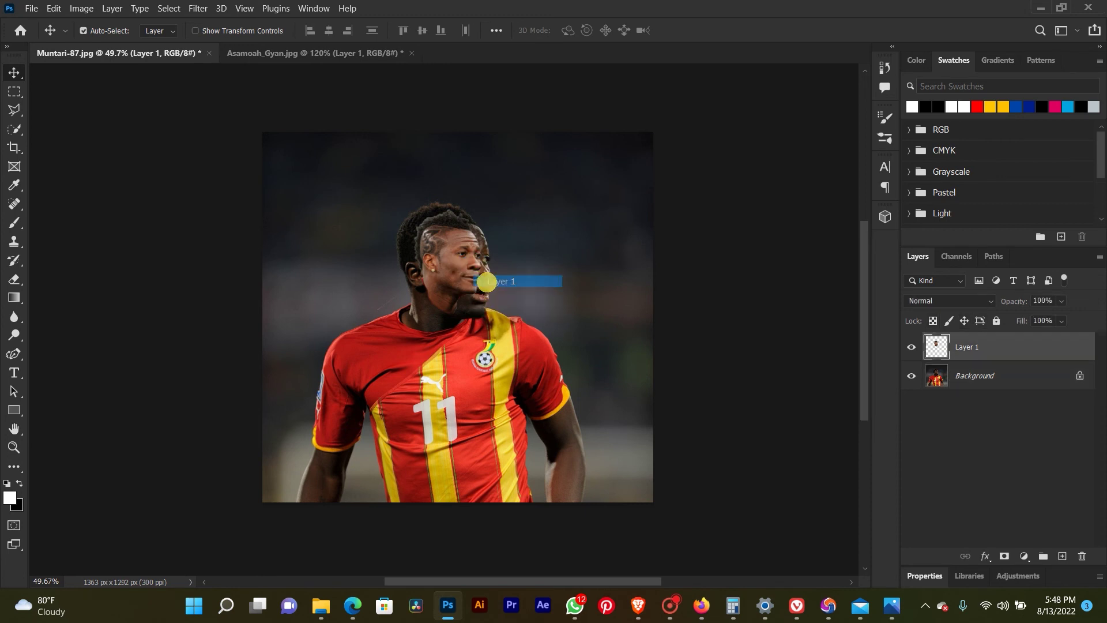
pyautogui.hotkey('ctrl', 't')
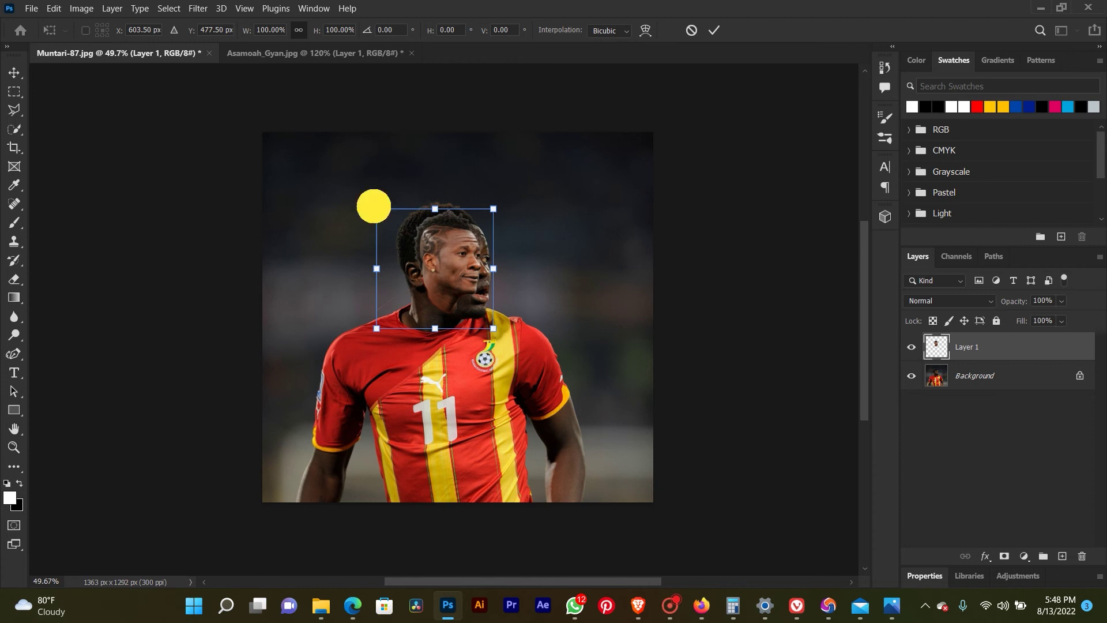
# - Scale the head layer to about 149%, nudge it onto the neck, and commit
pyautogui.moveTo(377, 209); pyautogui.dragTo(344, 174)
pyautogui.moveTo(493, 328); pyautogui.dragTo(533, 369)
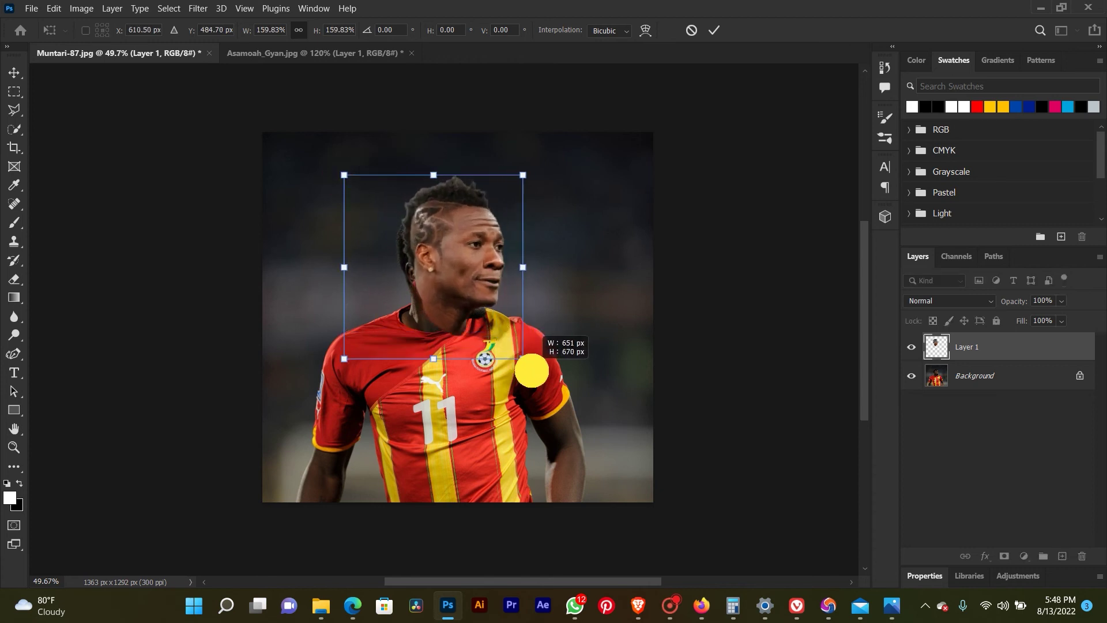
pyautogui.moveTo(451, 267); pyautogui.dragTo(442, 277)
pyautogui.moveTo(523, 378); pyautogui.dragTo(510, 365)
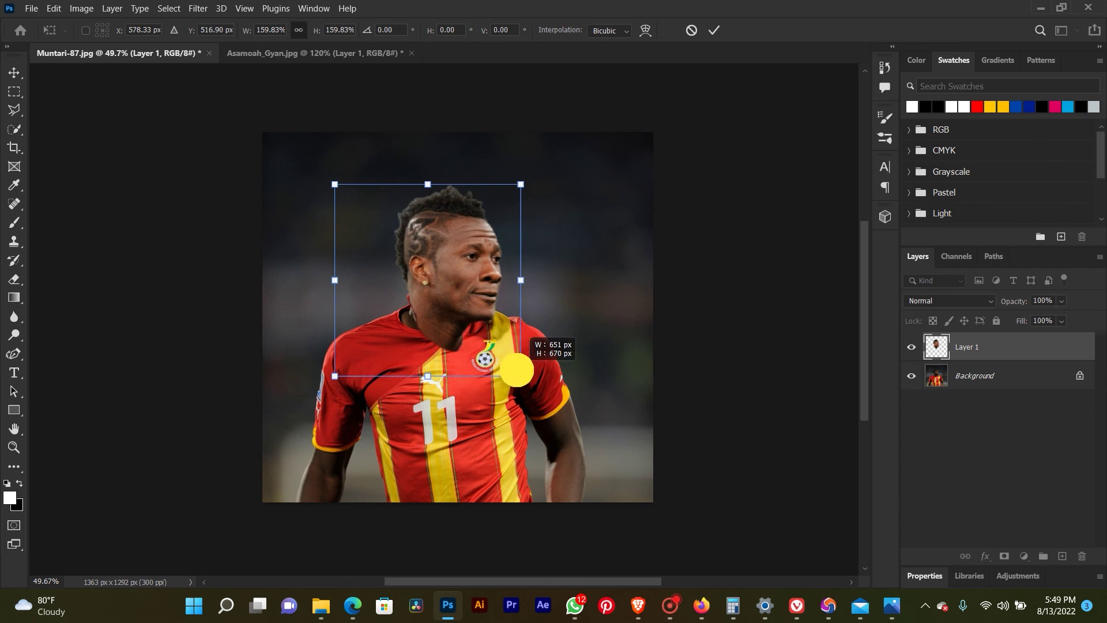
pyautogui.moveTo(478, 294); pyautogui.dragTo(479, 299)
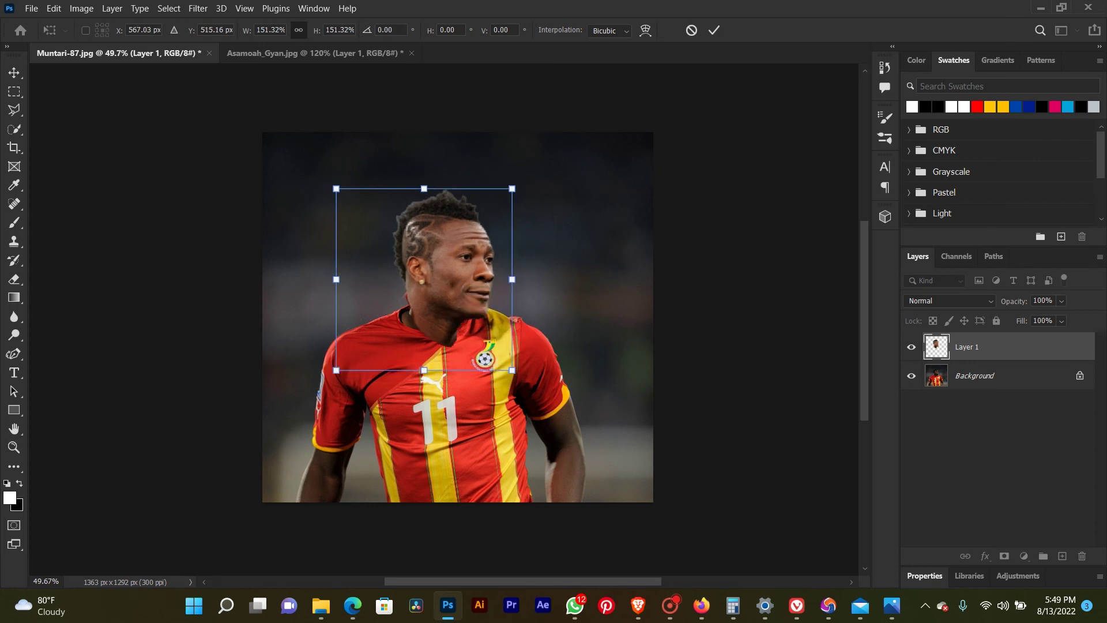
pyautogui.moveTo(336, 369); pyautogui.dragTo(338, 368)
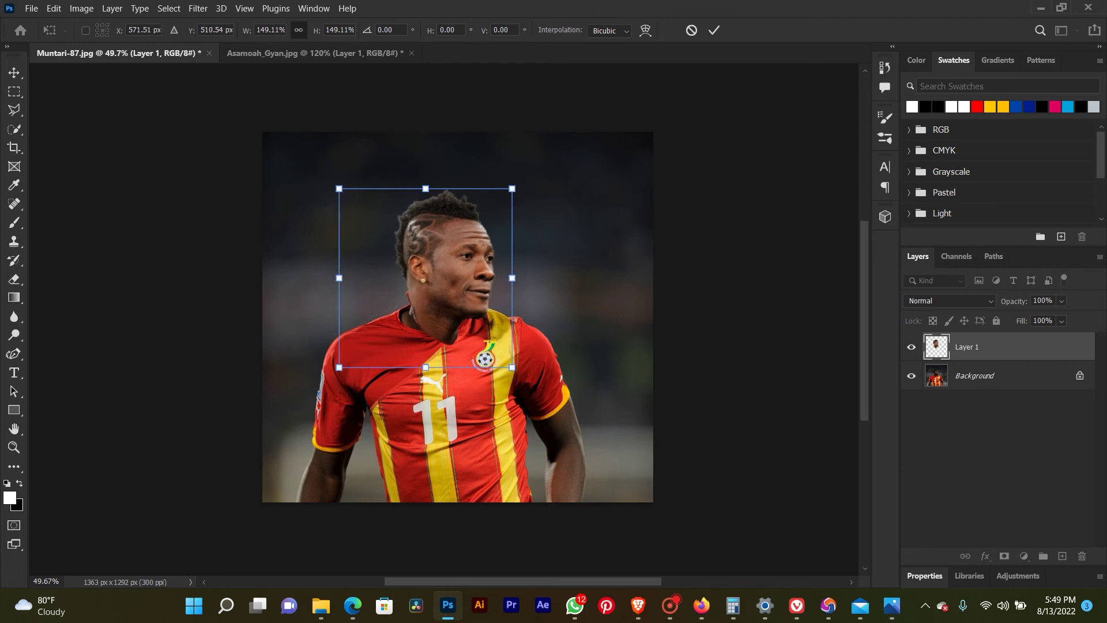
pyautogui.moveTo(512, 368); pyautogui.dragTo(517, 369)
pyautogui.press('Return')
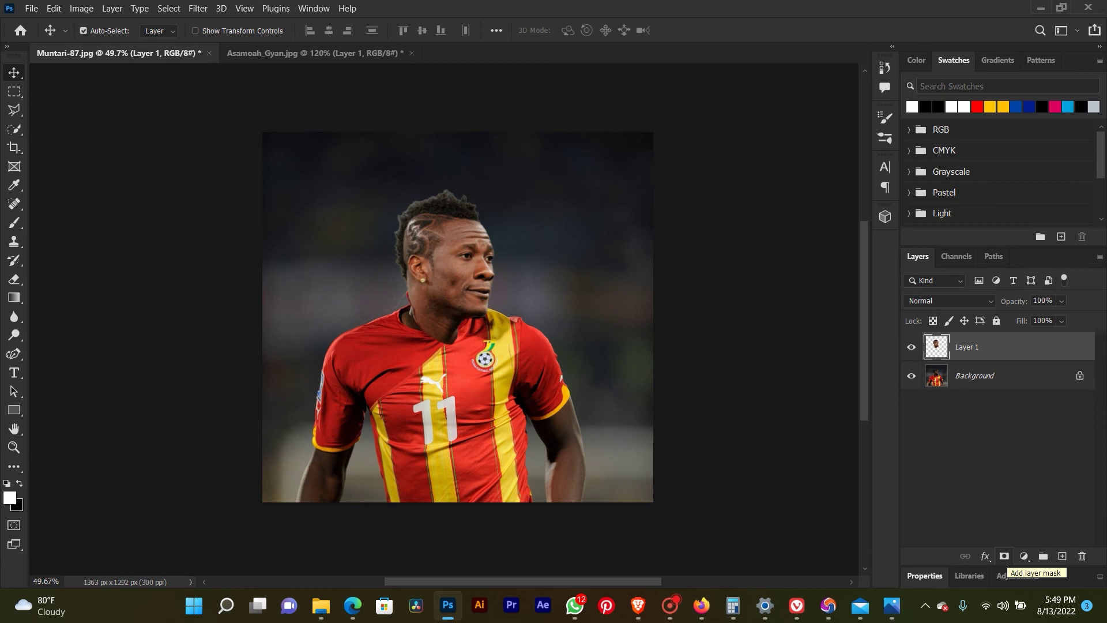
# - Attach a blank layer mask to Gyan's head layer
pyautogui.click(1003, 556)
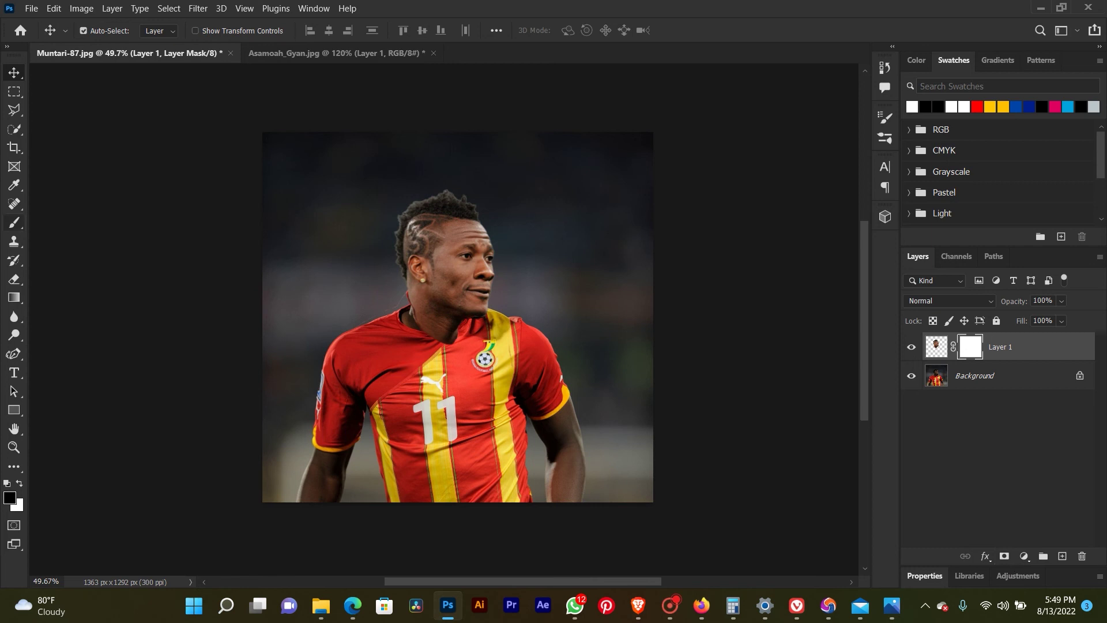
pyautogui.click(14, 222)
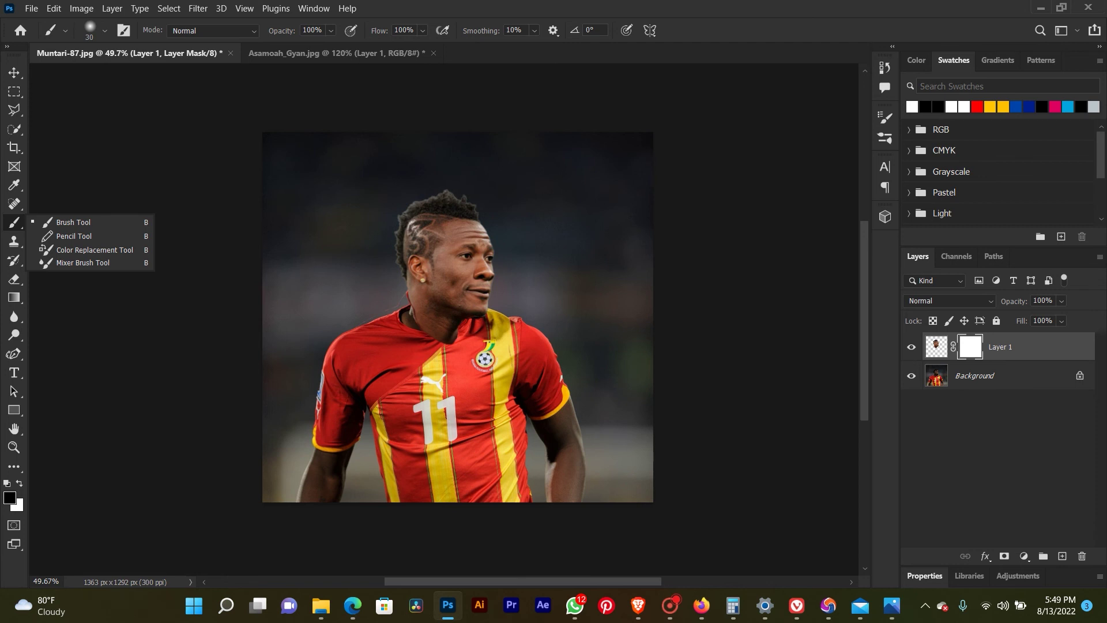
# - Set black as the foreground colour and the brush size to 175
pyautogui.click(7, 484)
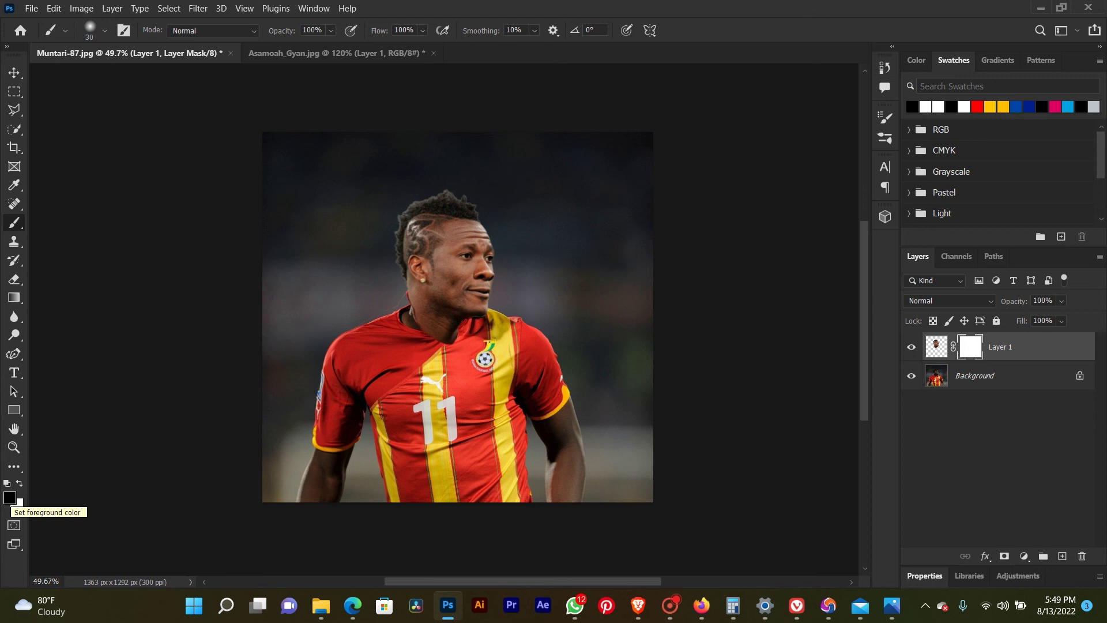
pyautogui.click(10, 498)
pyautogui.press('Return')
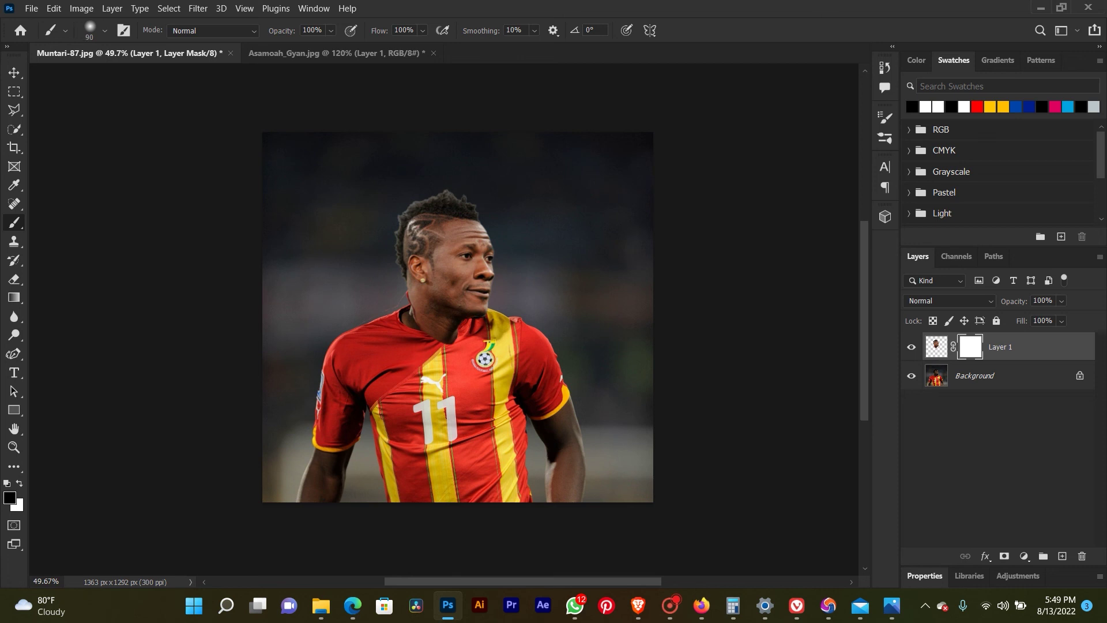
pyautogui.press(']')
pyautogui.press(']')
pyautogui.scroll(3, 443, 367)
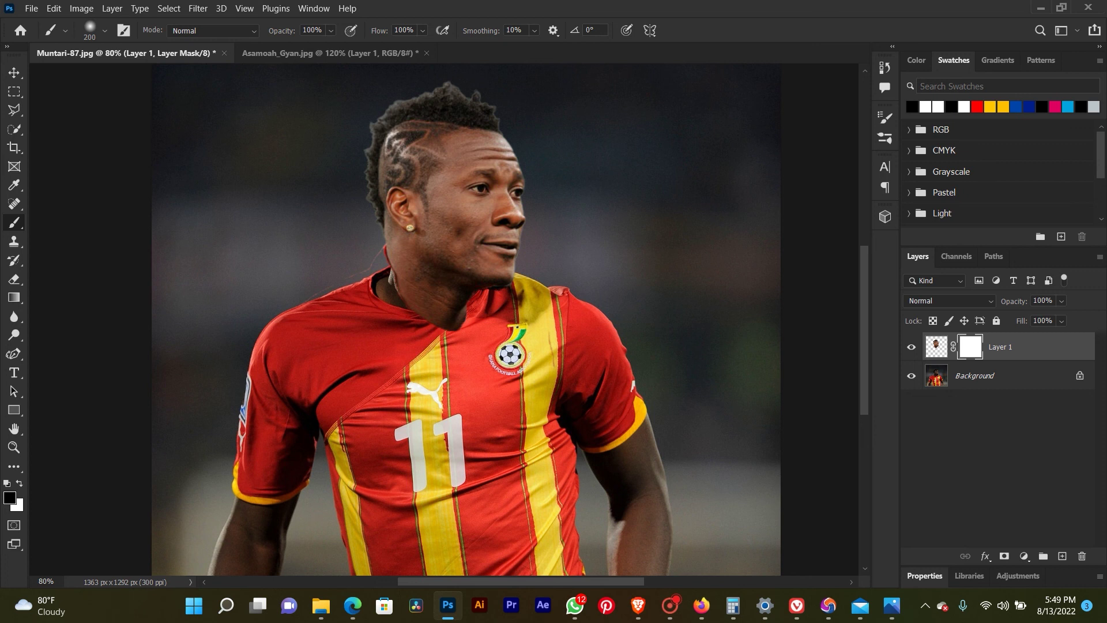
pyautogui.press('[')
# - Paint the mask over the neck, collar and chest-to-shoulder area to blend the head into the jersey
pyautogui.moveTo(388, 277); pyautogui.dragTo(460, 319)
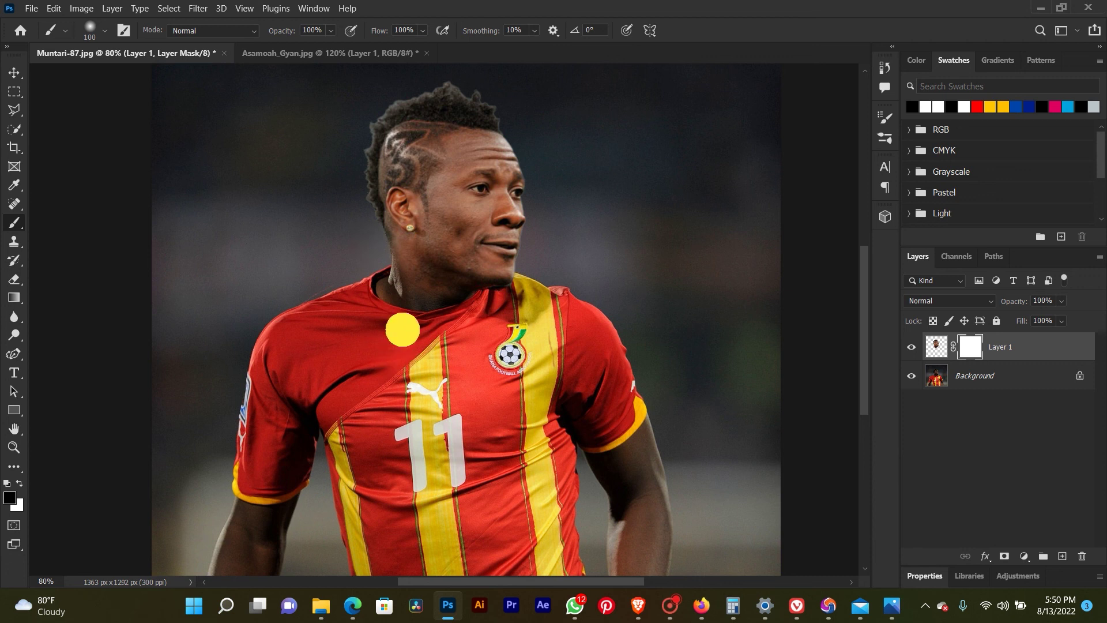
pyautogui.moveTo(522, 319); pyautogui.dragTo(413, 314)
pyautogui.scroll(-5, 413, 314)
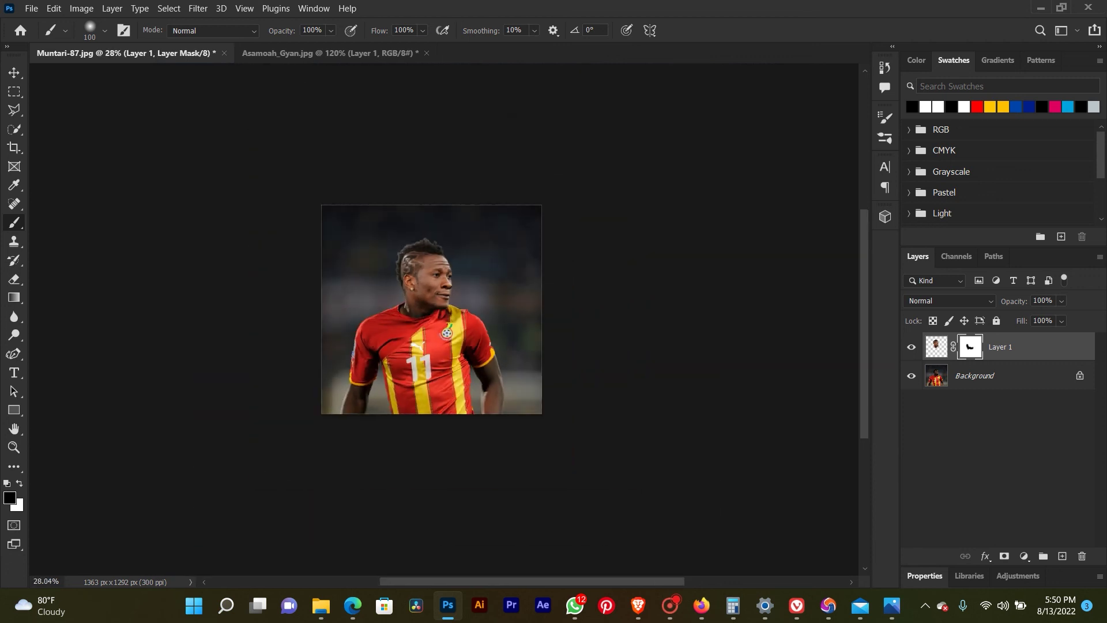
pyautogui.scroll(3, 455, 317)
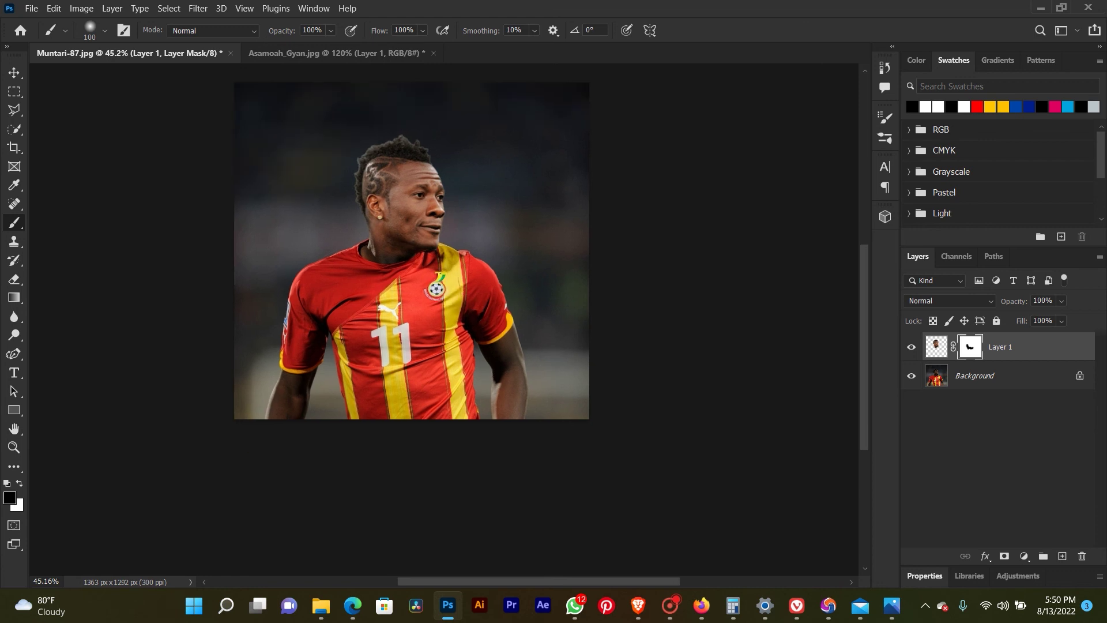
pyautogui.scroll(1, 404, 310)
pyautogui.scroll(3, 404, 309)
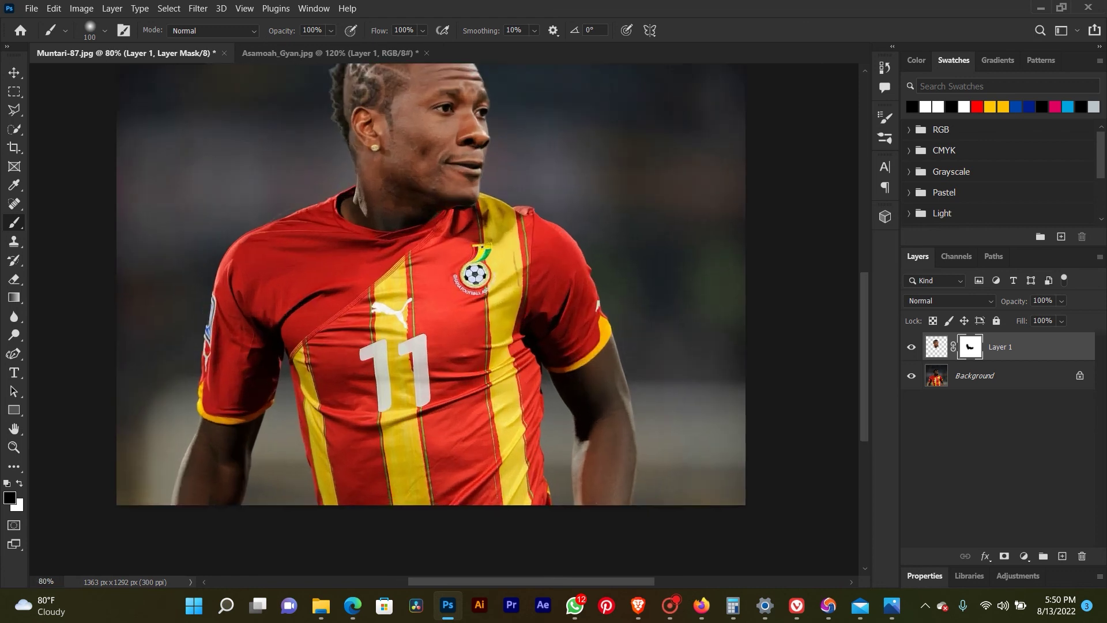
pyautogui.scroll(3, 404, 309)
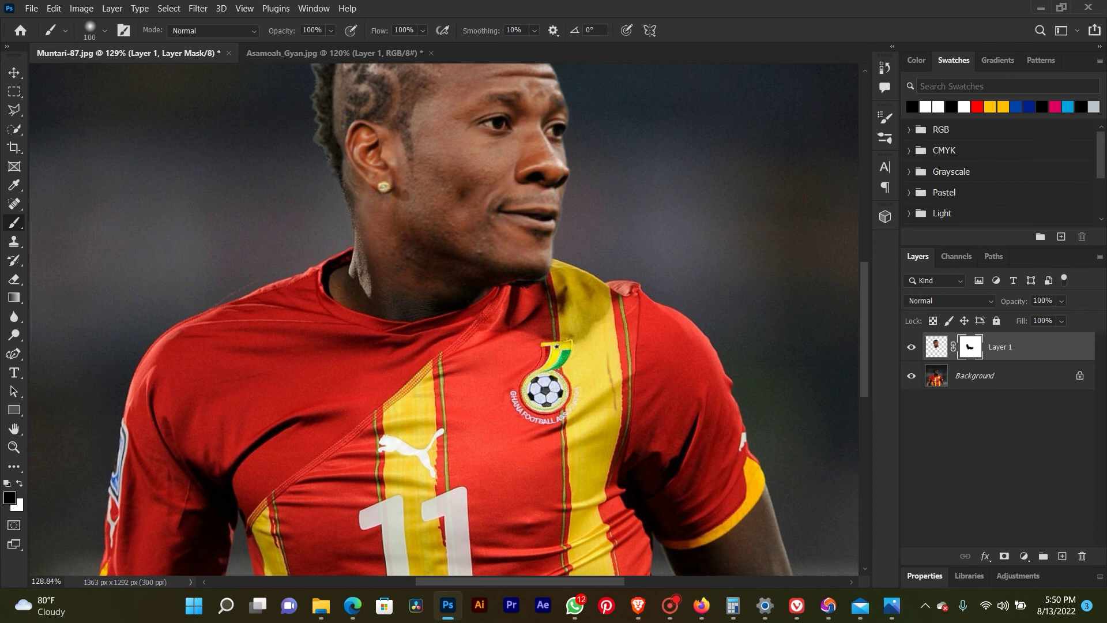
pyautogui.moveTo(202, 307); pyautogui.dragTo(197, 383)
pyautogui.scroll(-3, 551, 317)
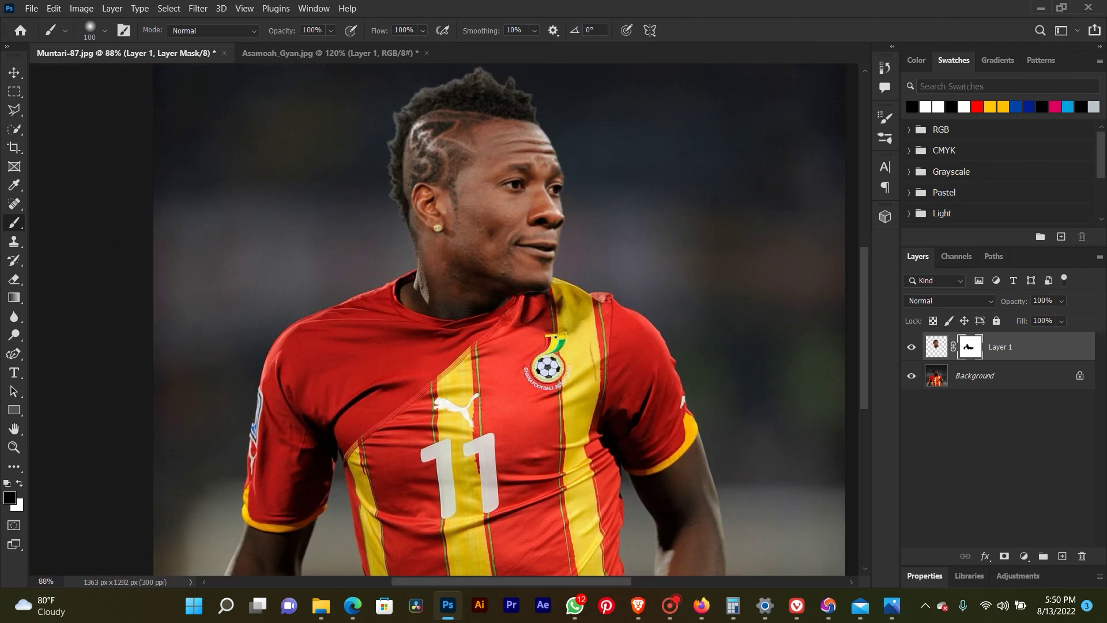
pyautogui.scroll(-2, 551, 316)
pyautogui.scroll(-2, 552, 316)
pyautogui.scroll(-2, 552, 316)
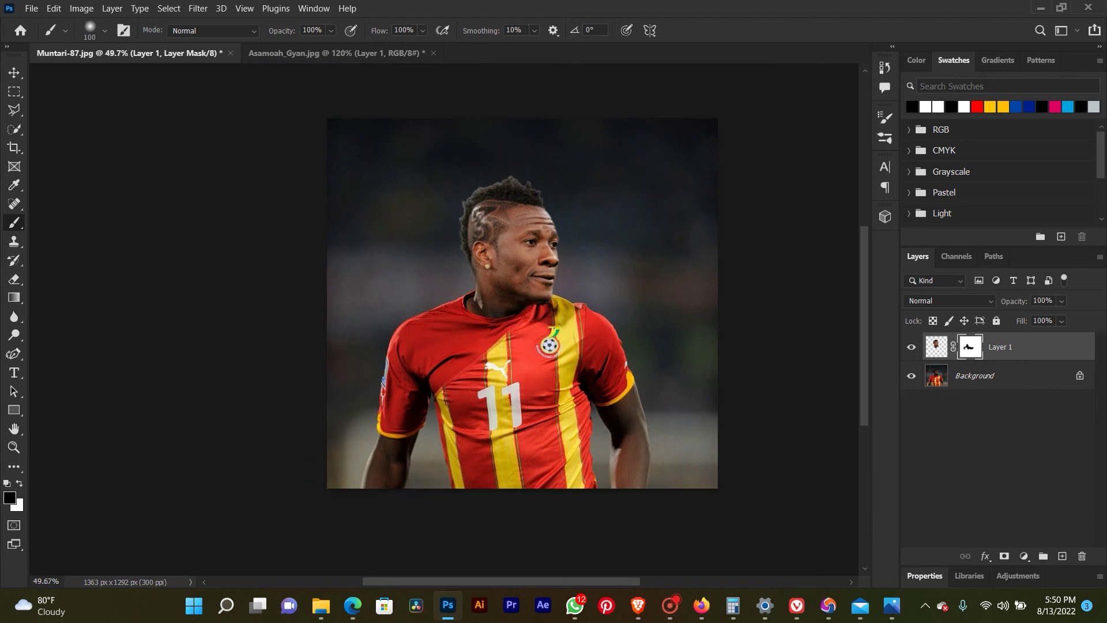
pyautogui.click(1070, 375)
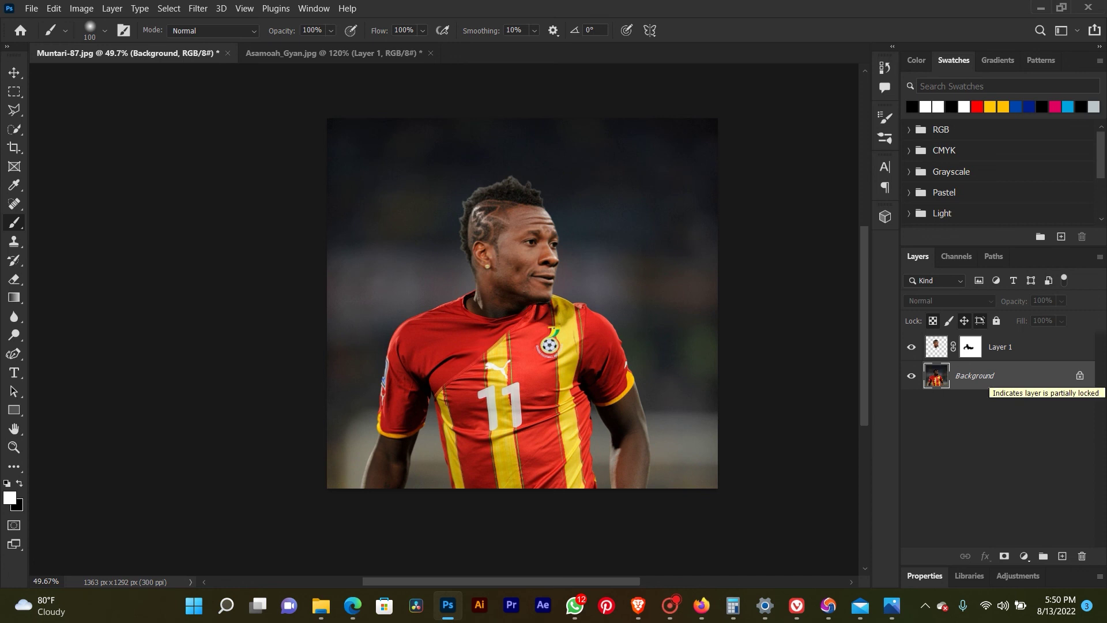
# - Unlock the Background as Layer 0, merge it with Layer 1, and nudge the merged layer
pyautogui.click(1079, 375)
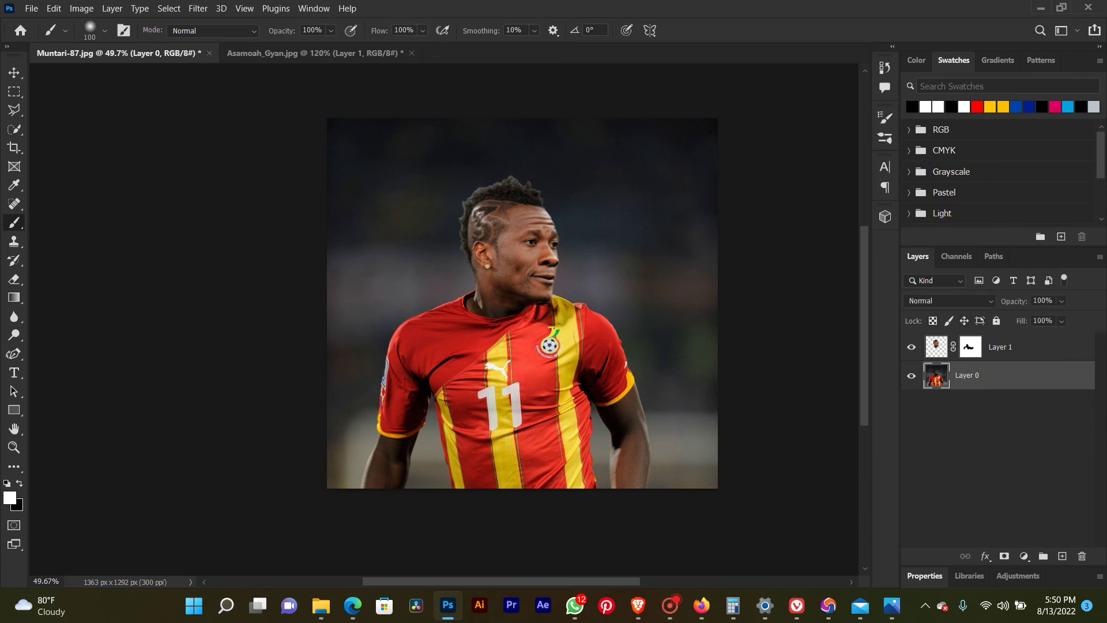
pyautogui.keyDown('shift'); pyautogui.click(1043, 355); pyautogui.keyUp('shift')
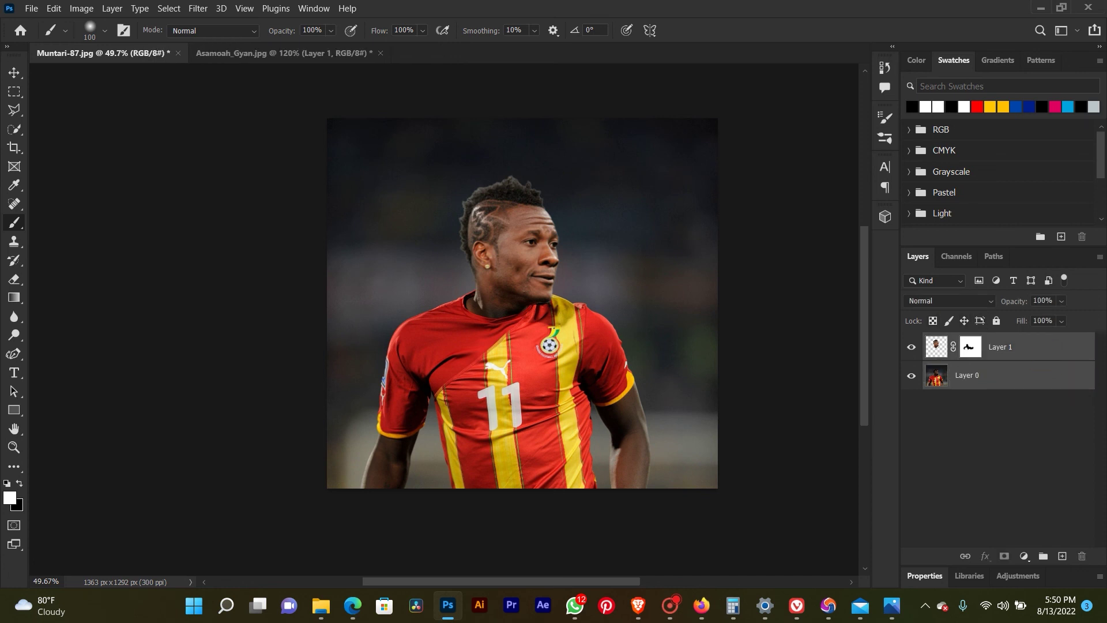
pyautogui.hotkey('ctrl', 'e')
pyautogui.scroll(2, 602, 344)
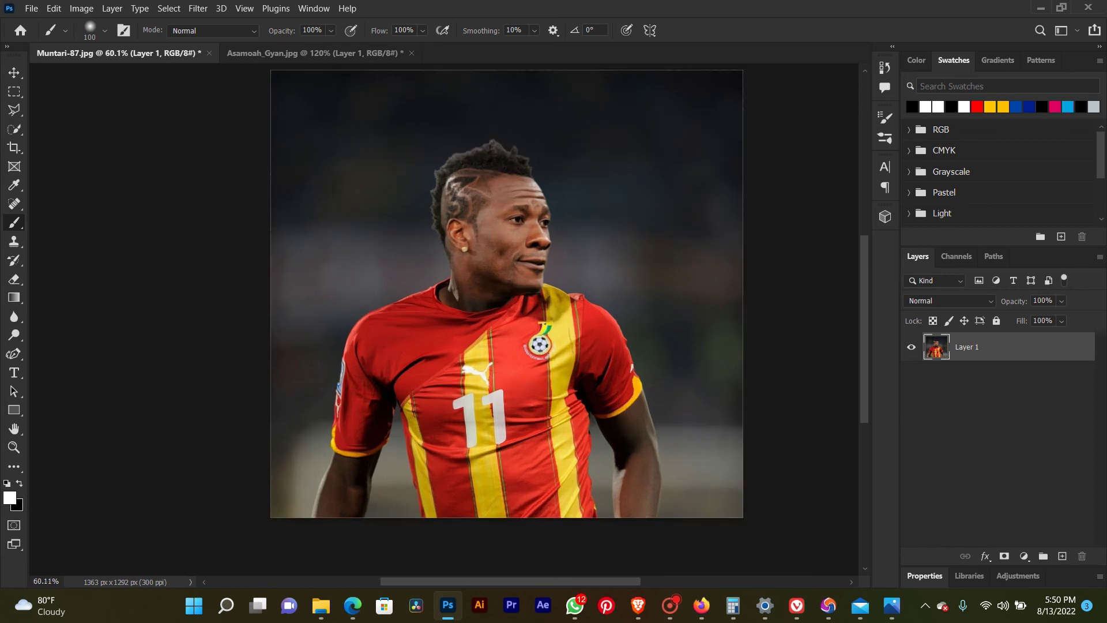
pyautogui.press('v')
pyautogui.moveTo(450, 185)
pyautogui.mouseDown()
pyautogui.moveTo(461, 196)
pyautogui.moveTo(421, 180)
pyautogui.moveTo(461, 183)
pyautogui.moveTo(437, 178)
pyautogui.moveTo(464, 185)
pyautogui.moveTo(440, 183)
pyautogui.moveTo(453, 196)
pyautogui.mouseUp()
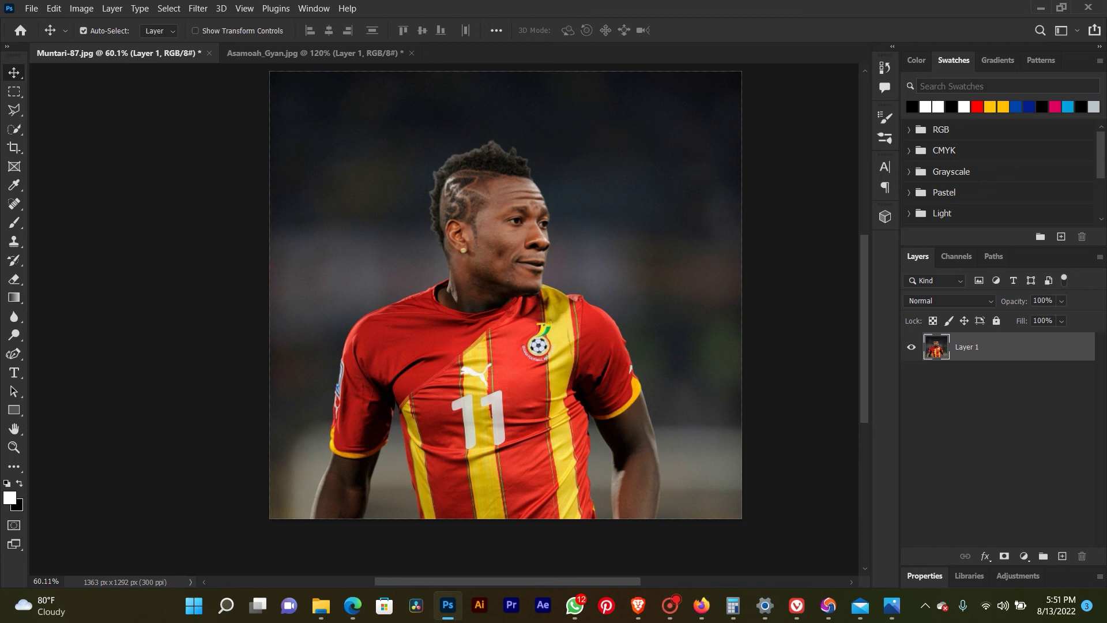
pyautogui.scroll(5, 497, 320)
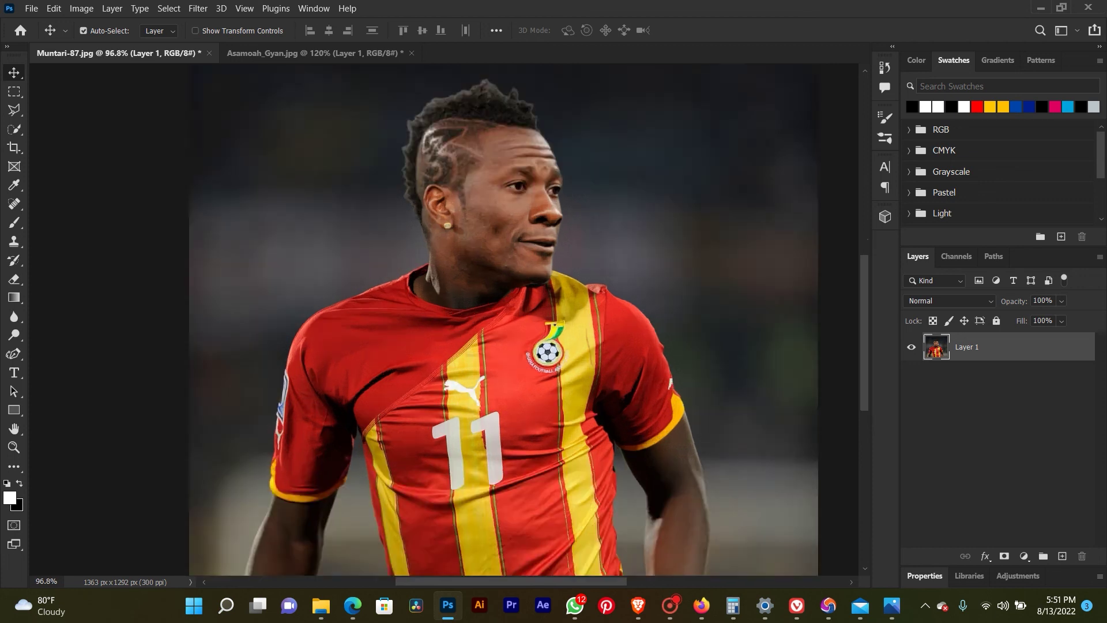
pyautogui.scroll(5, 476, 274)
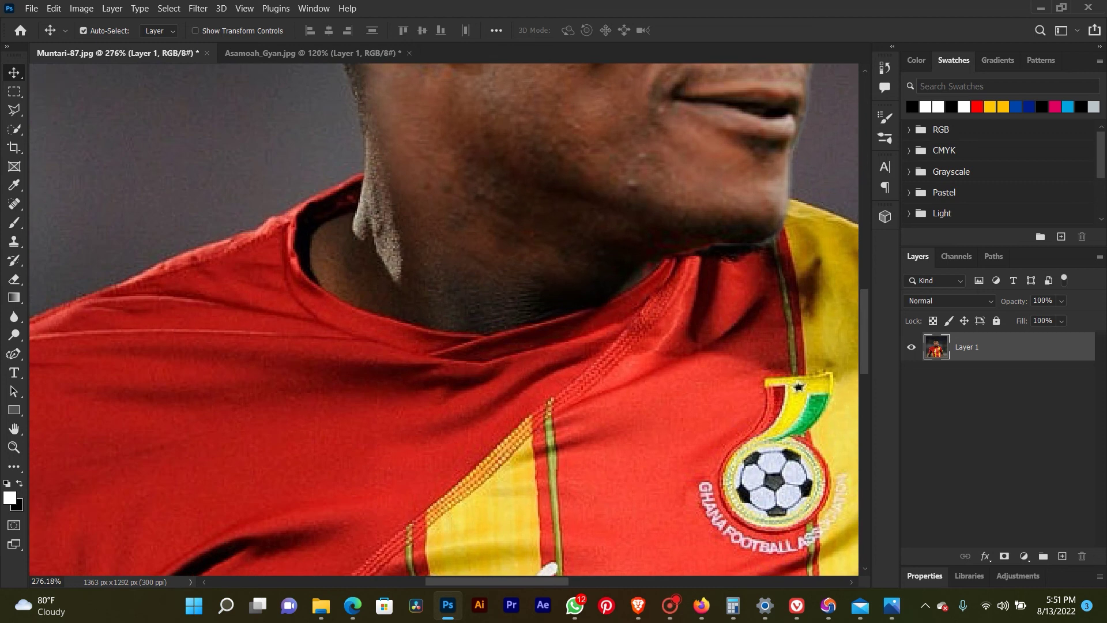
pyautogui.scroll(-3, 674, 321)
pyautogui.scroll(-6, 674, 321)
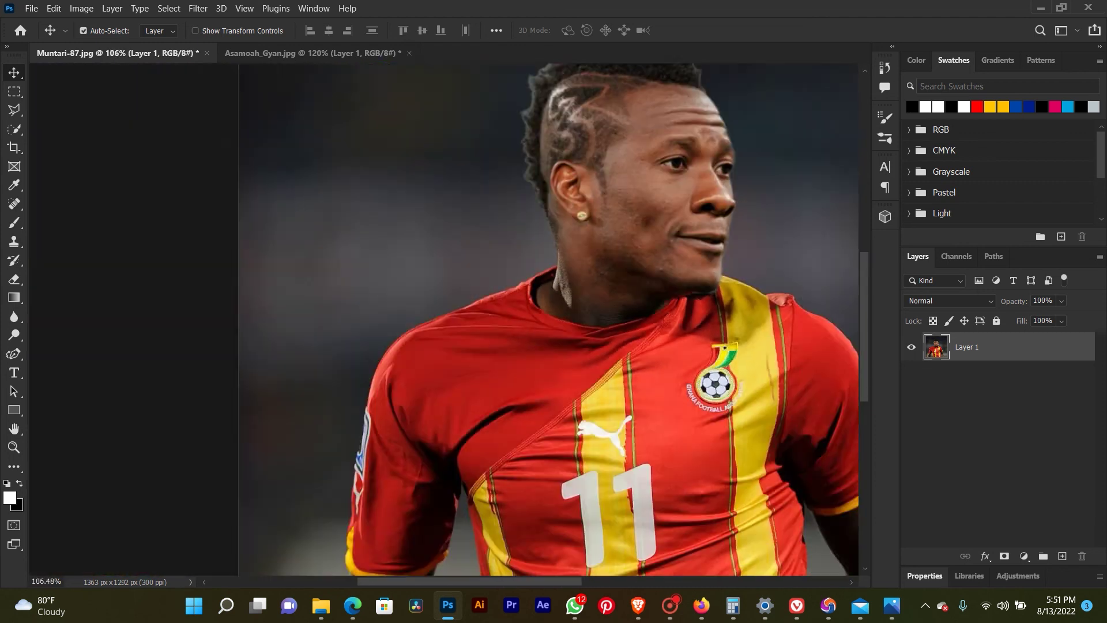
pyautogui.scroll(-1, 674, 322)
pyautogui.scroll(-1, 674, 321)
pyautogui.scroll(2, 674, 321)
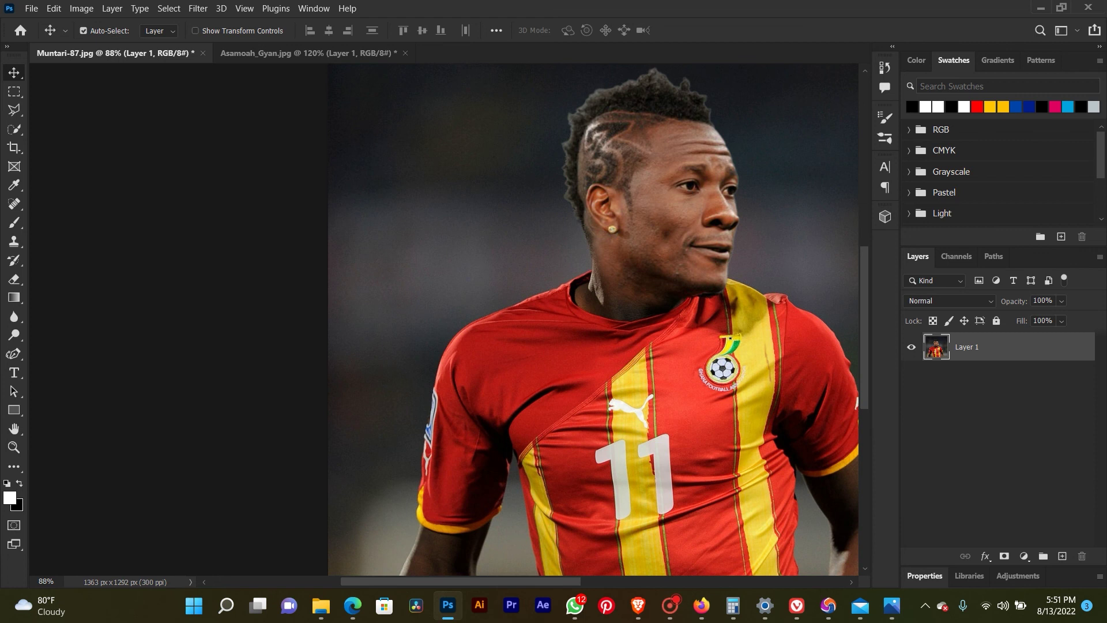
pyautogui.scroll(-3, 545, 282)
pyautogui.scroll(-2, 545, 282)
pyautogui.scroll(2, 545, 282)
pyautogui.scroll(1, 544, 282)
pyautogui.hscroll(1, 545, 282)
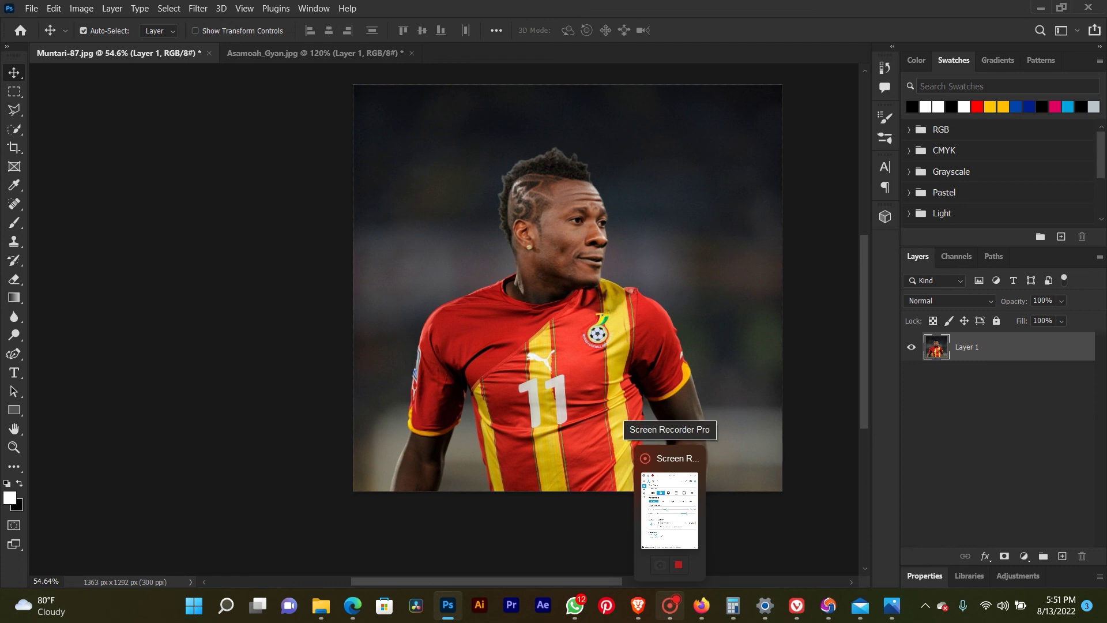
# - Bring the Screen Recorder Pro (Captura) window up from the taskbar over Photoshop
pyautogui.click(669, 510)
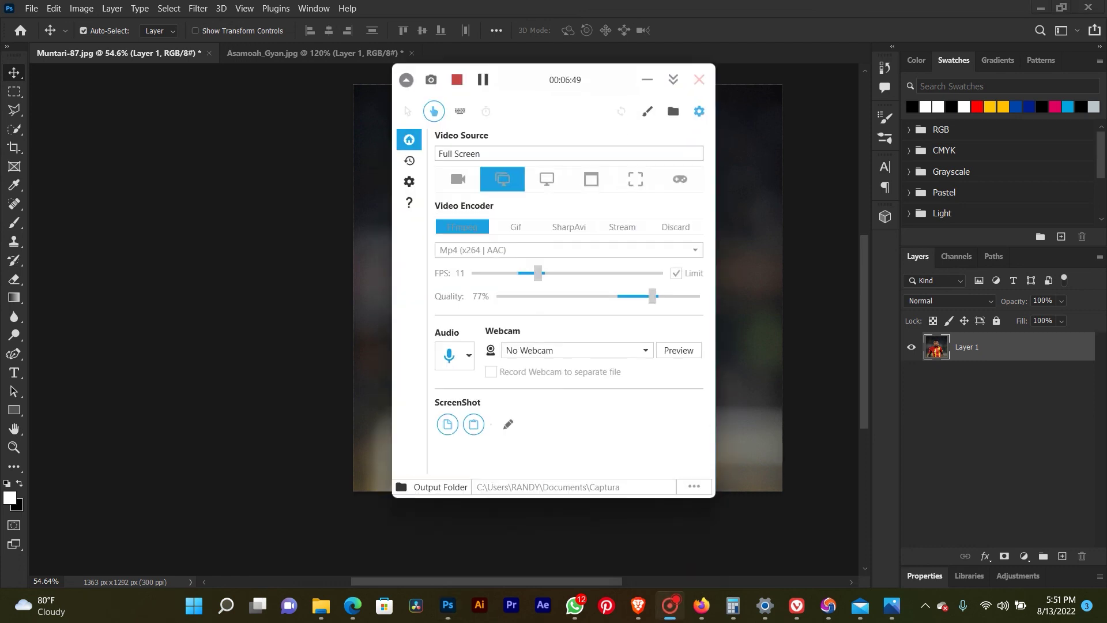